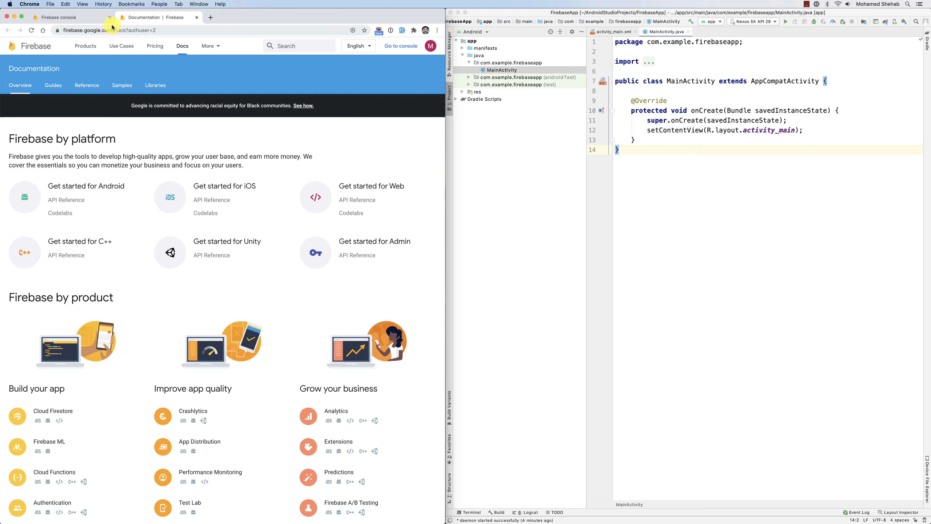
# Start a new project in the Firebase console named FirebaseDemo and accept the Firebase terms.
pyautogui.click(73, 19)
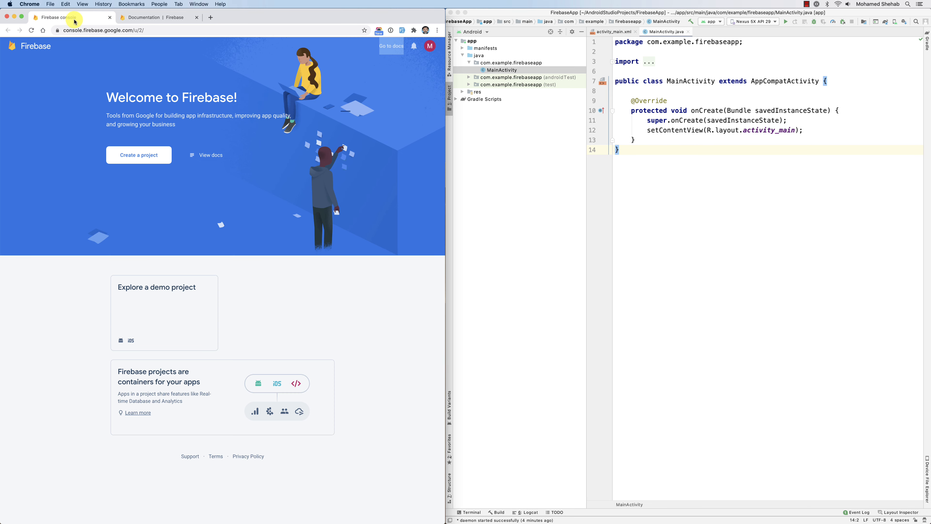
pyautogui.click(152, 17)
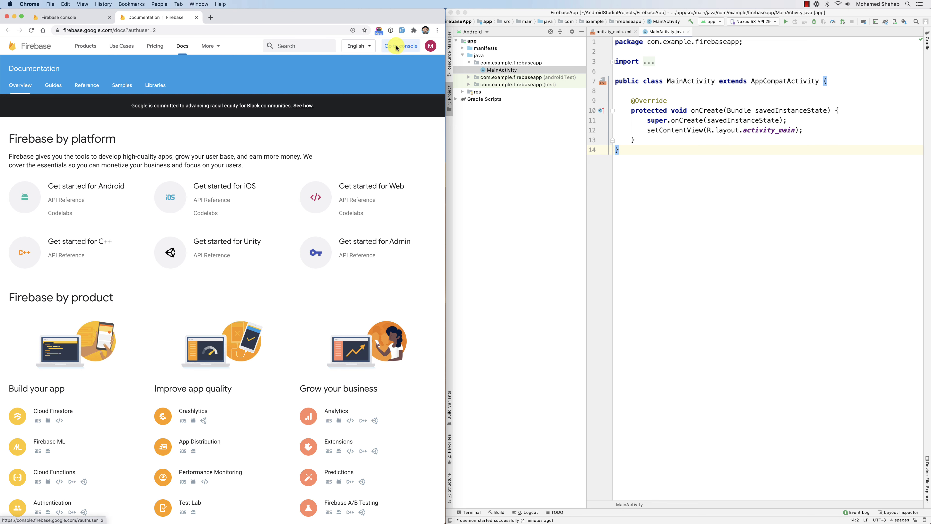
pyautogui.click(77, 17)
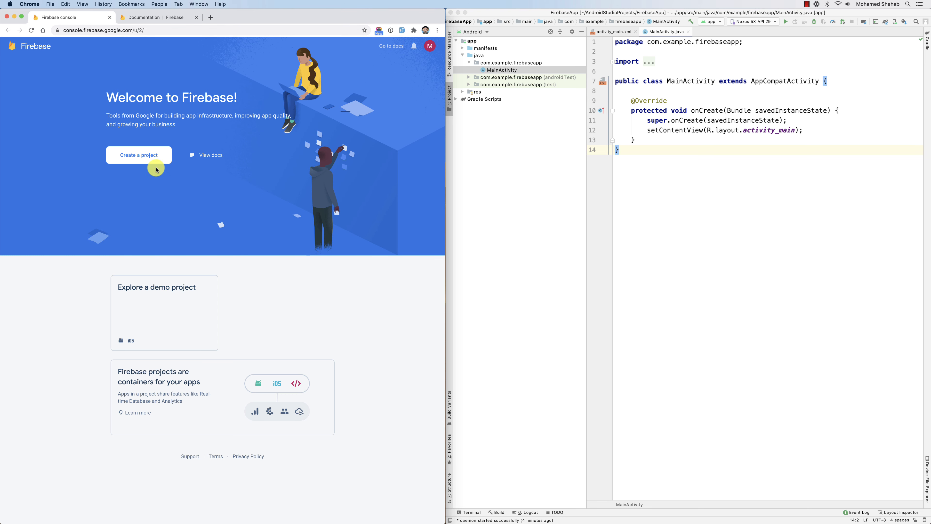
pyautogui.click(135, 159)
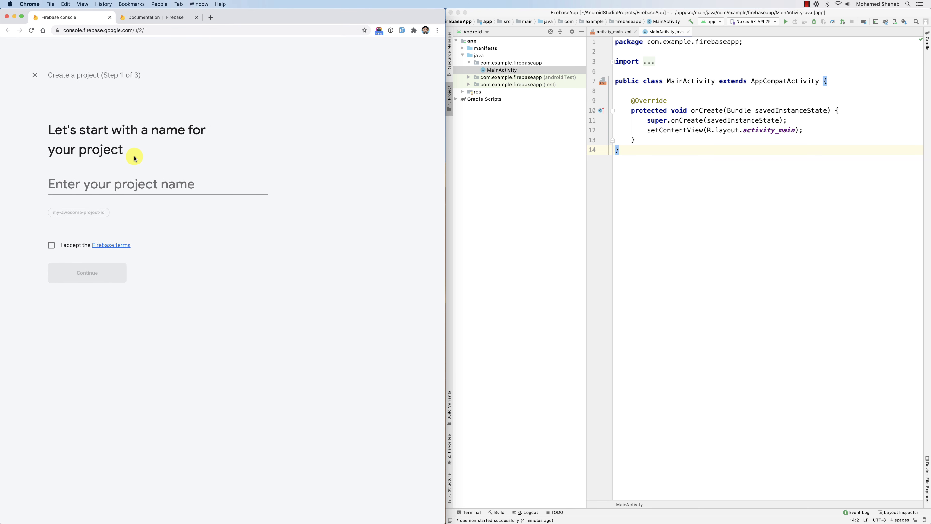
pyautogui.click(123, 177)
pyautogui.write('F')
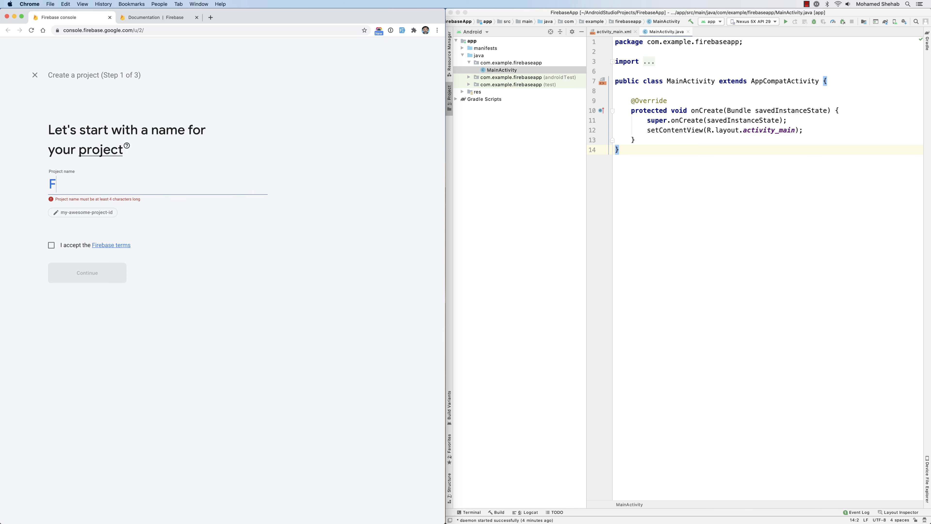
pyautogui.write('irebaseDemo')
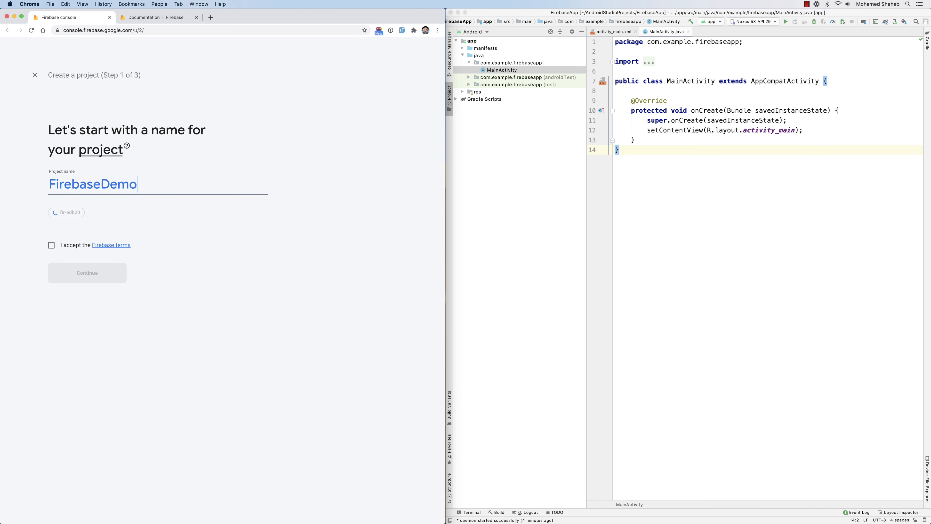
pyautogui.click(65, 244)
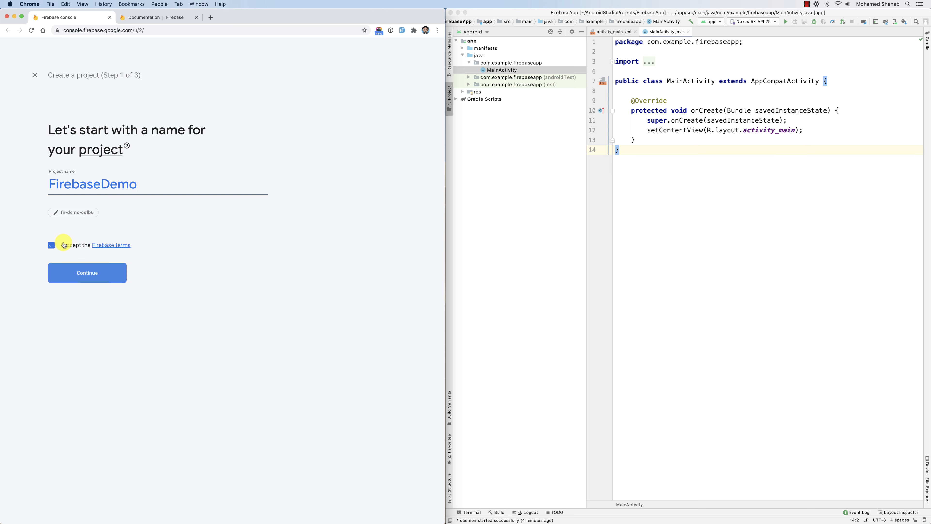
pyautogui.click(85, 281)
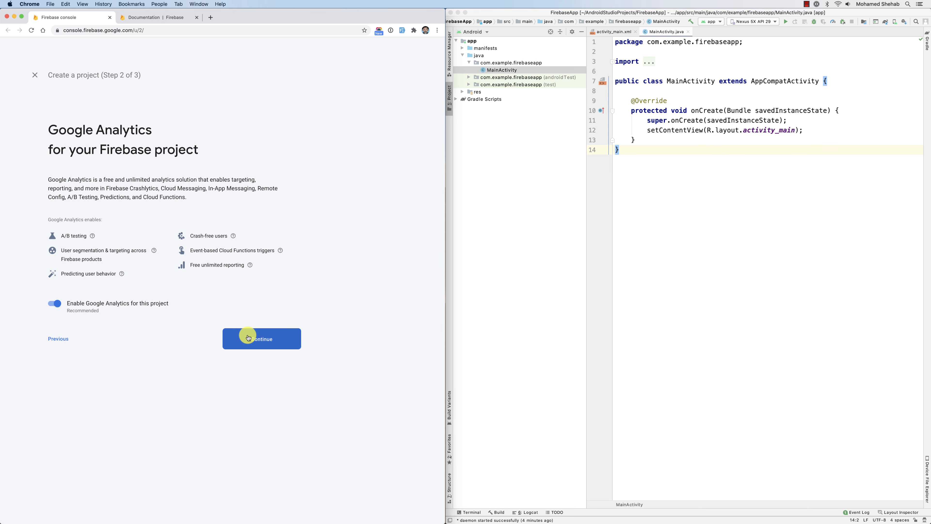
# Keep Google Analytics enabled, accept the data protection and Google Analytics terms, and create the project.
pyautogui.click(248, 342)
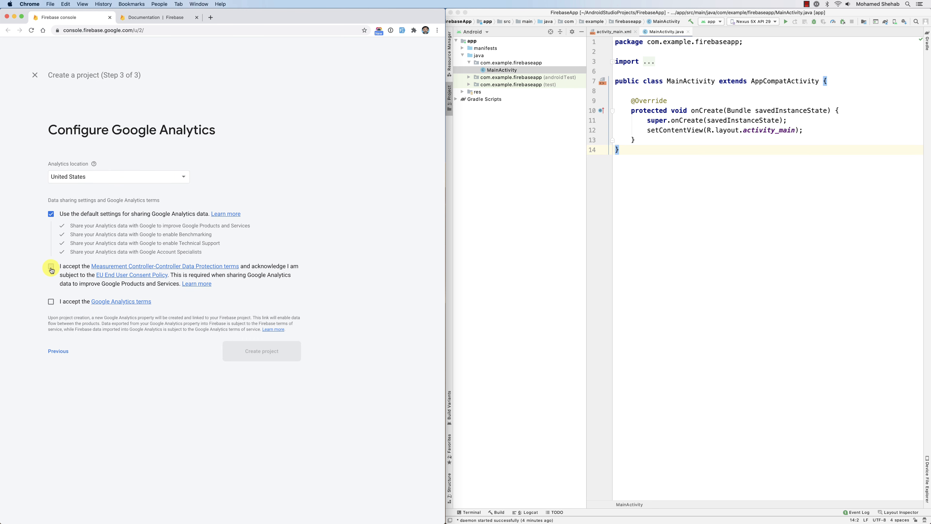
pyautogui.click(52, 302)
pyautogui.click(271, 358)
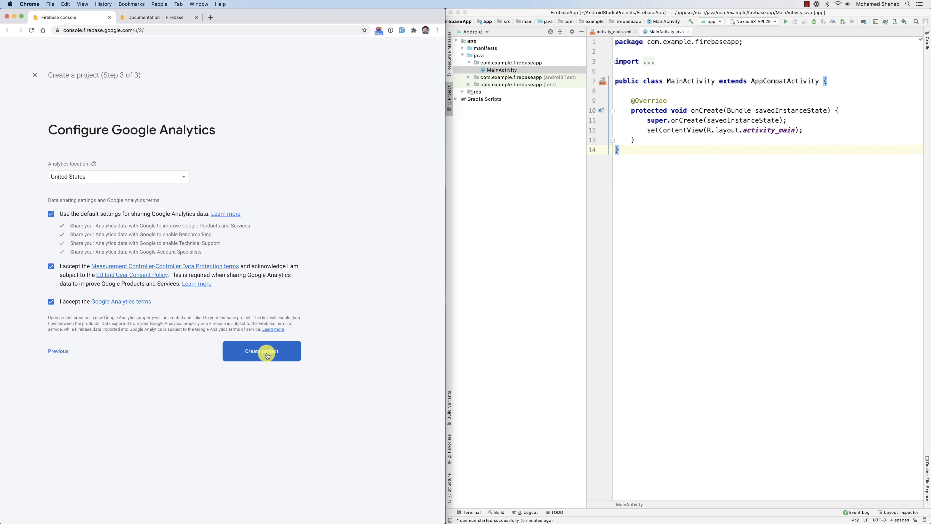
pyautogui.click(267, 356)
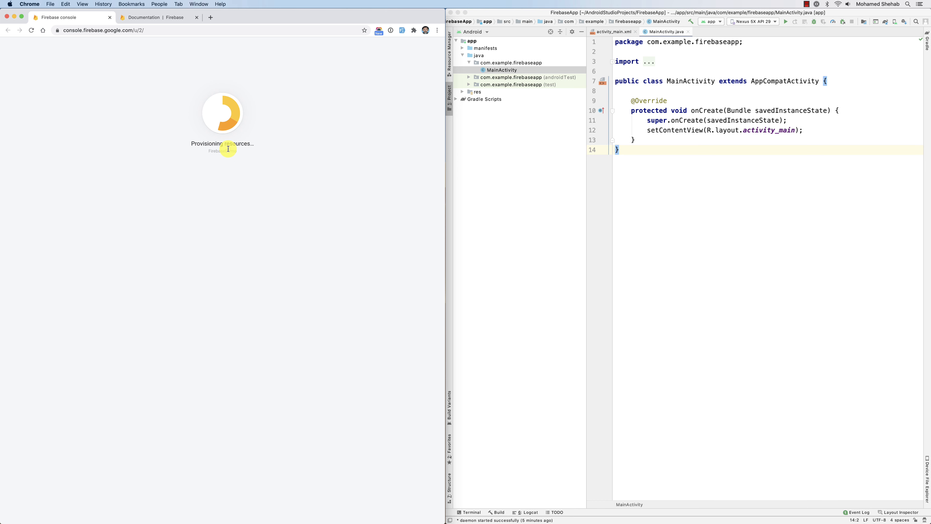
# Switch to Android Studio and copy the package name com.example.firebaseapp from AndroidManifest.xml.
pyautogui.click(462, 48)
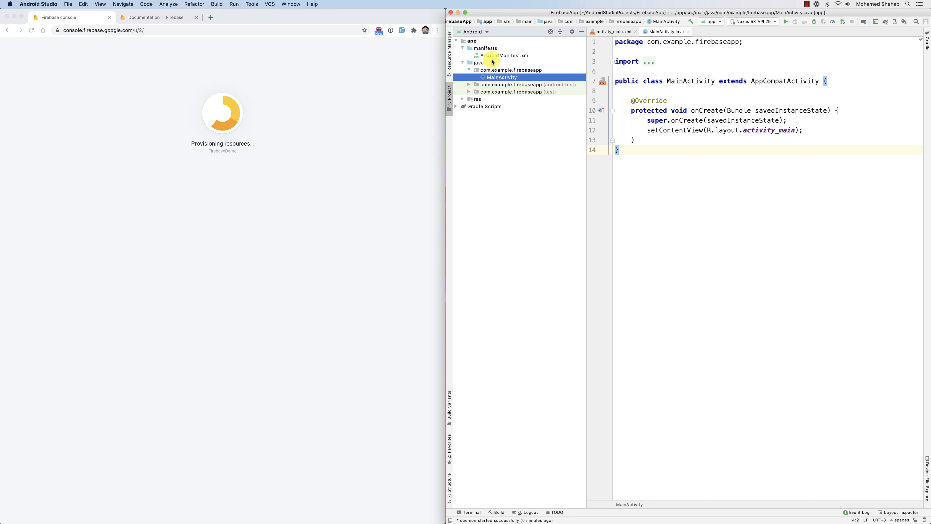
pyautogui.doubleClick(504, 55)
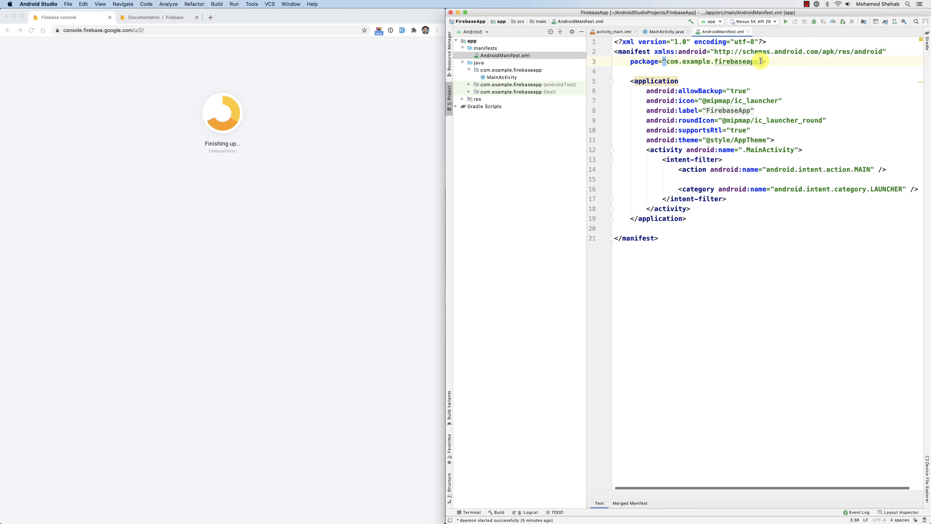
pyautogui.moveTo(758, 62); pyautogui.dragTo(666, 62)
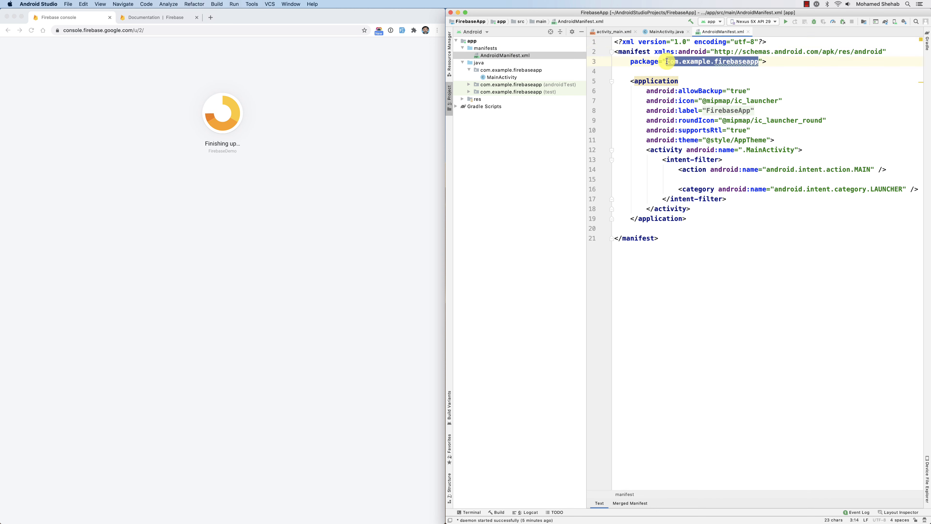
pyautogui.rightClick(700, 61)
pyautogui.click(717, 84)
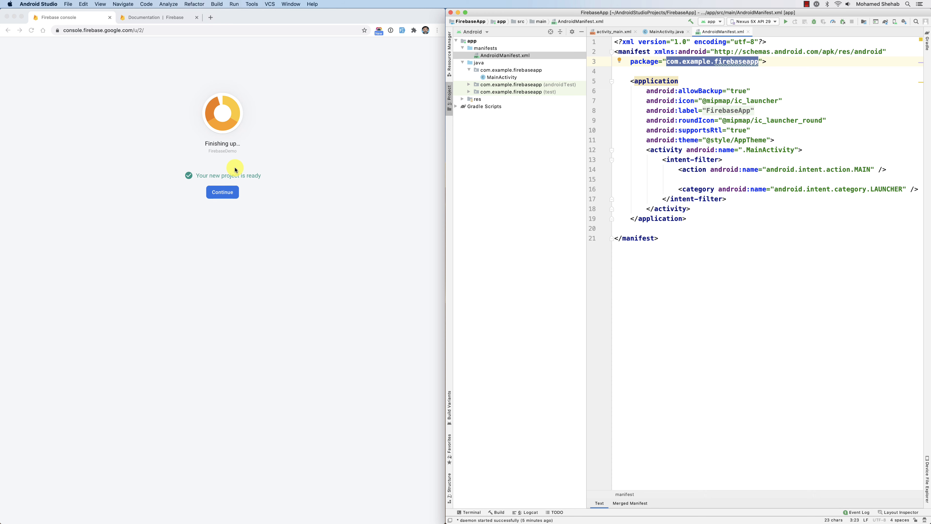
# Continue into the new Firebase project, return to the project list, and open FirebaseDemo's overview from there.
pyautogui.click(217, 192)
pyautogui.click(217, 192)
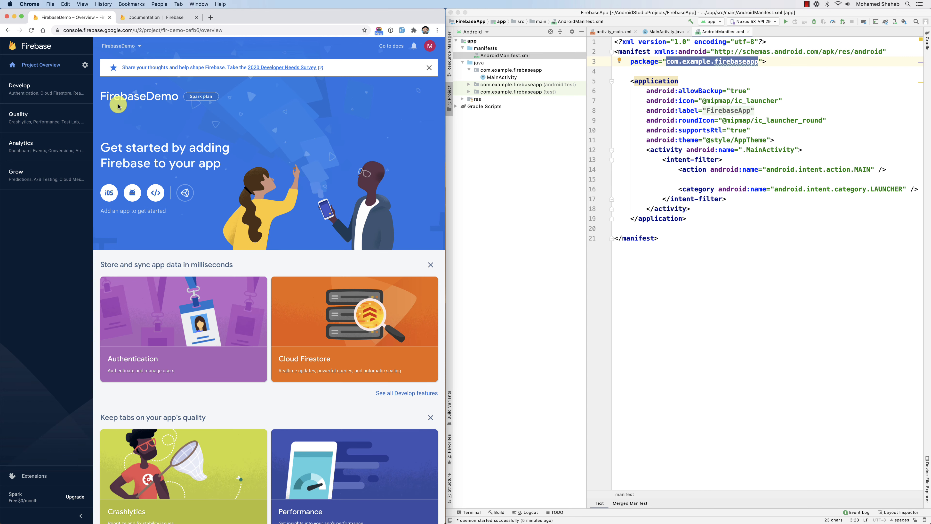
pyautogui.click(41, 47)
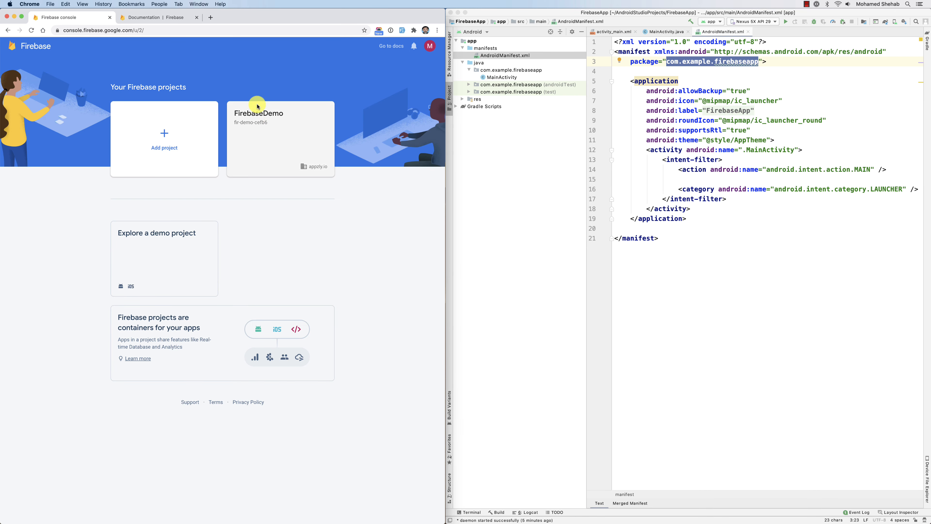
pyautogui.click(283, 138)
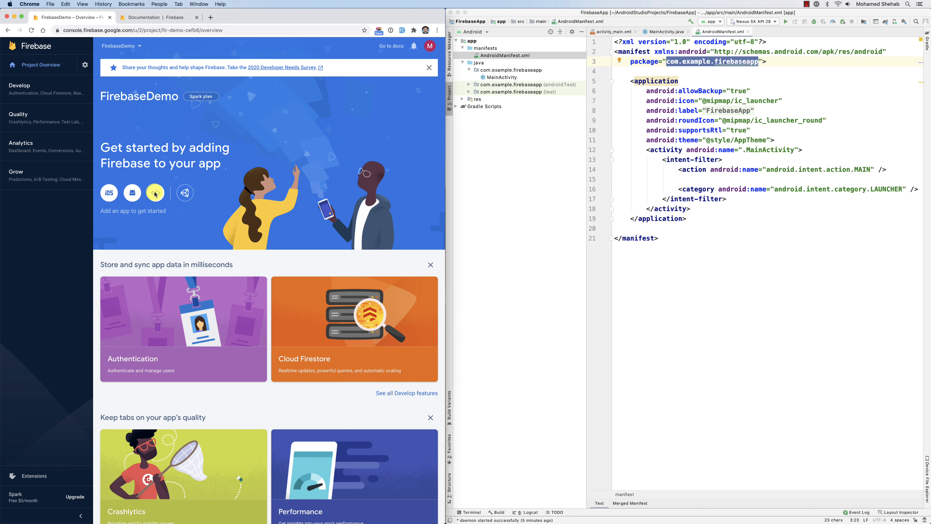
pyautogui.scroll(-2, 247, 202)
pyautogui.scroll(1, 246, 202)
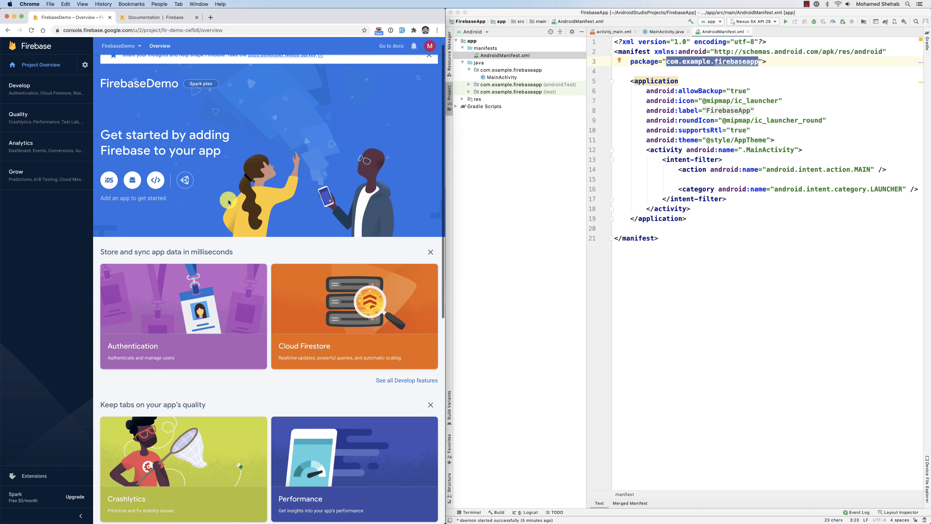
# Register an Android app in FirebaseDemo with the package name com.example.firebaseapp, leaving the nickname and SHA-1 certificate blank.
pyautogui.click(131, 181)
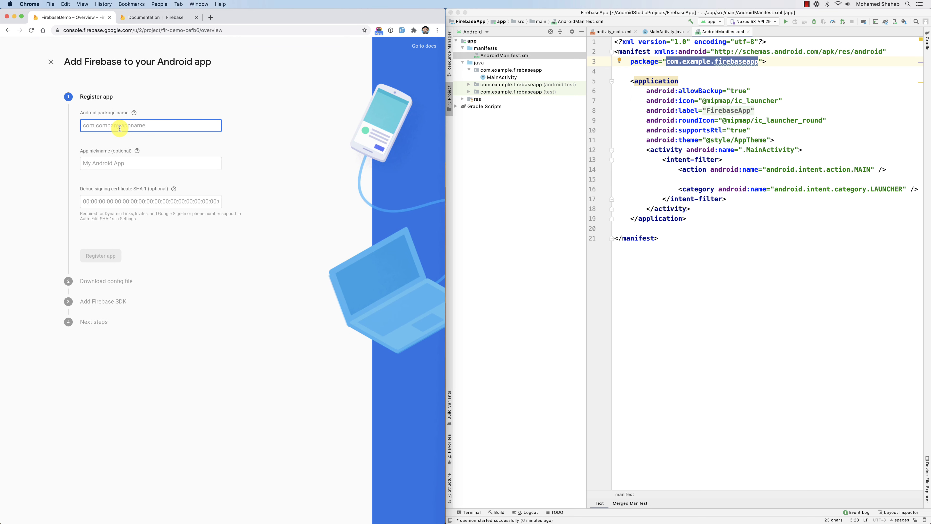
pyautogui.press('super+v')
pyautogui.click(751, 150)
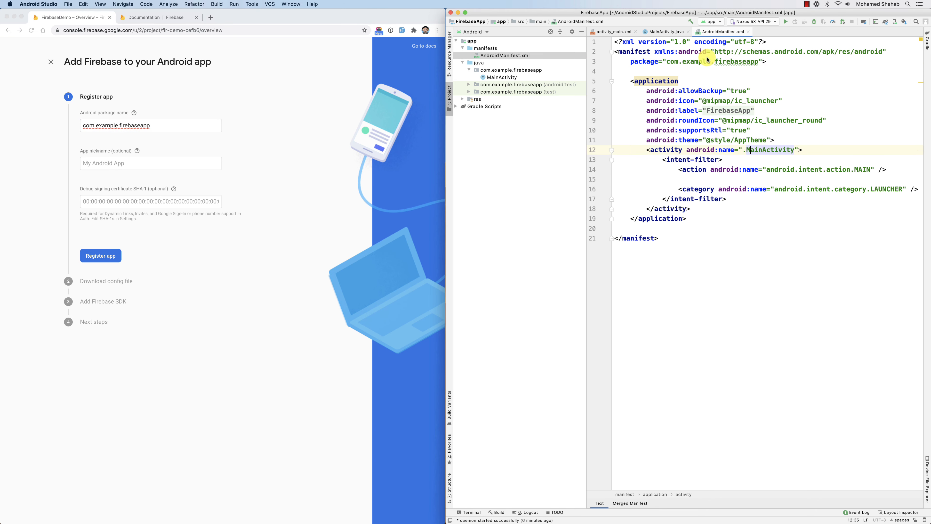
pyautogui.moveTo(667, 61); pyautogui.dragTo(743, 65)
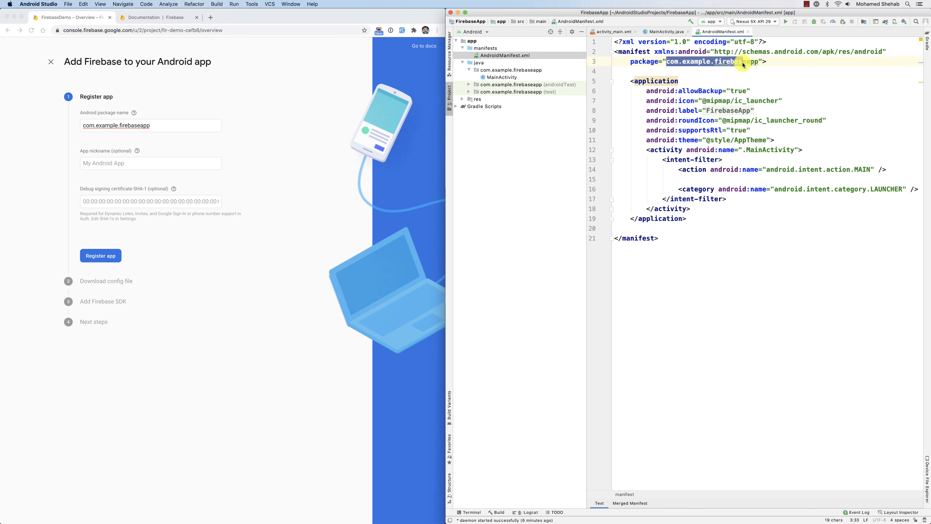
pyautogui.click(280, 154)
pyautogui.click(107, 163)
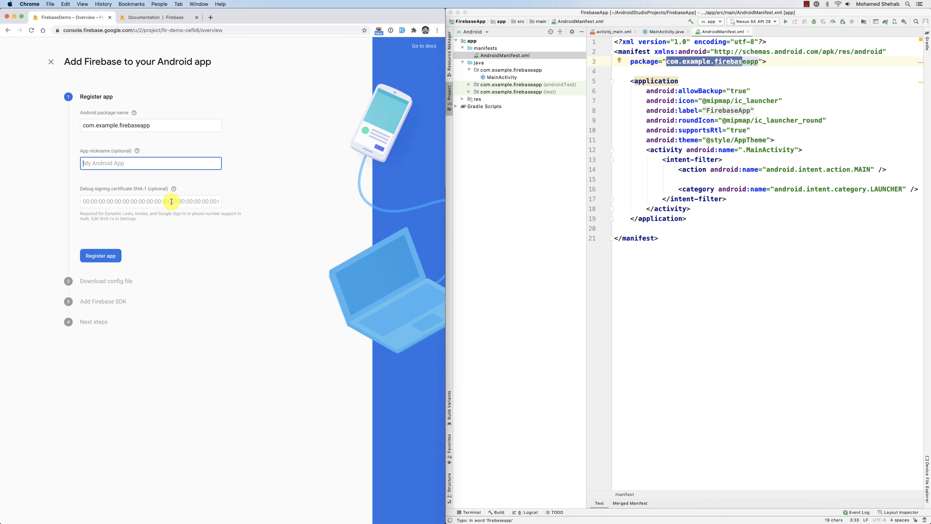
pyautogui.moveTo(136, 218); pyautogui.dragTo(87, 215)
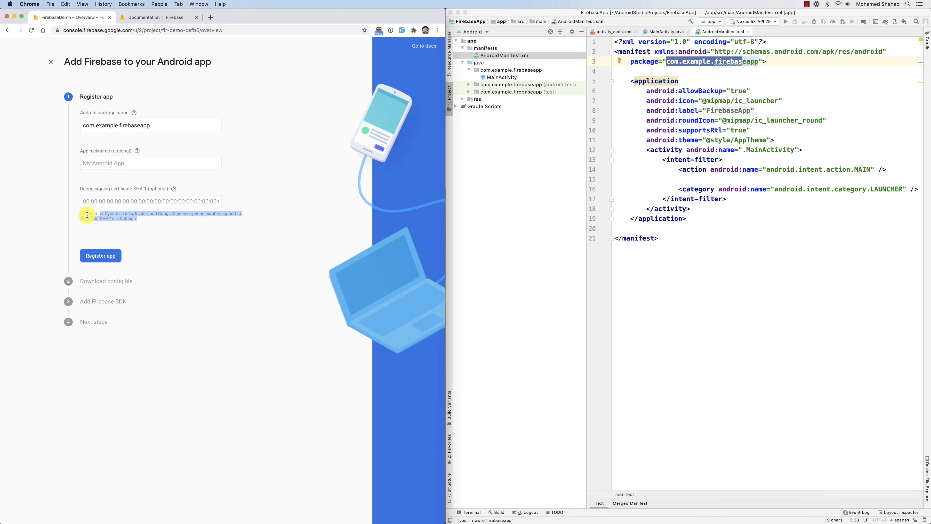
pyautogui.click(107, 219)
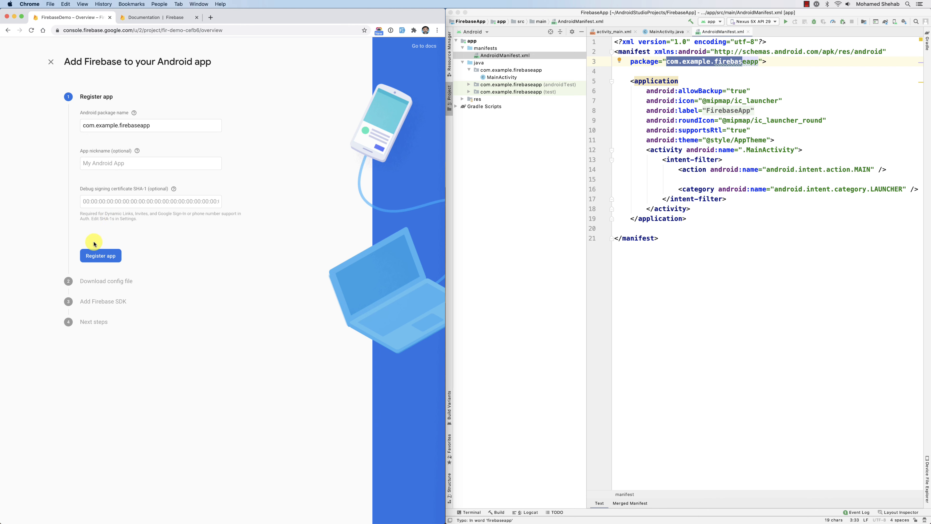
pyautogui.click(100, 257)
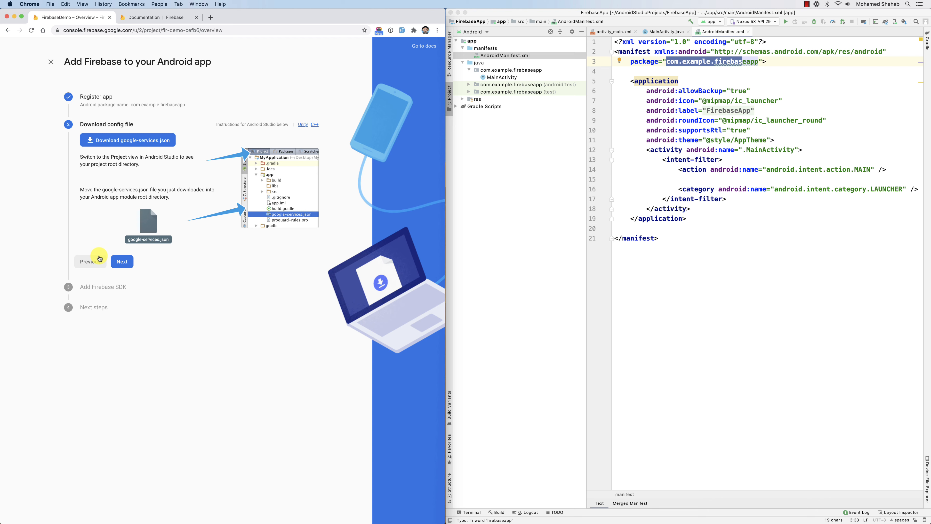
# Download google-services.json and show it in Finder, moving the Downloads window clear of the setup instructions and Android Studio's project tree.
pyautogui.click(92, 141)
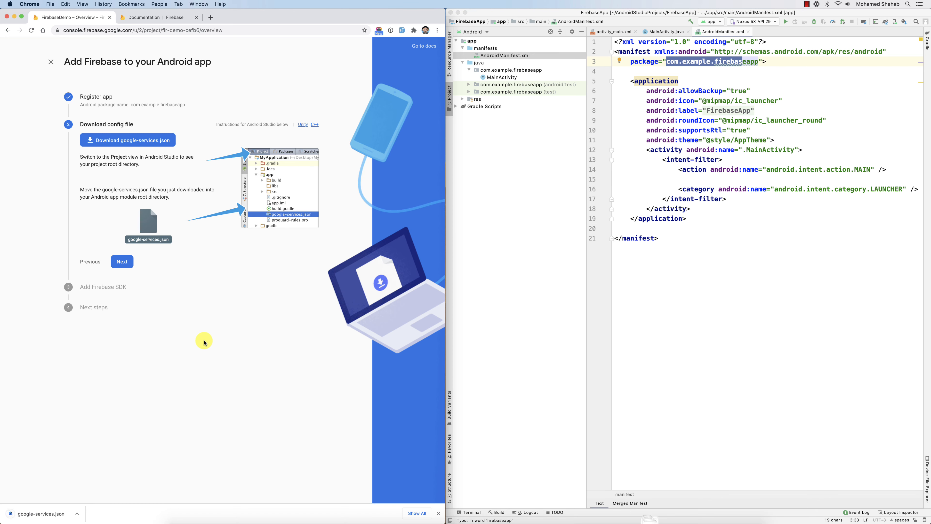
pyautogui.click(78, 512)
pyautogui.click(119, 510)
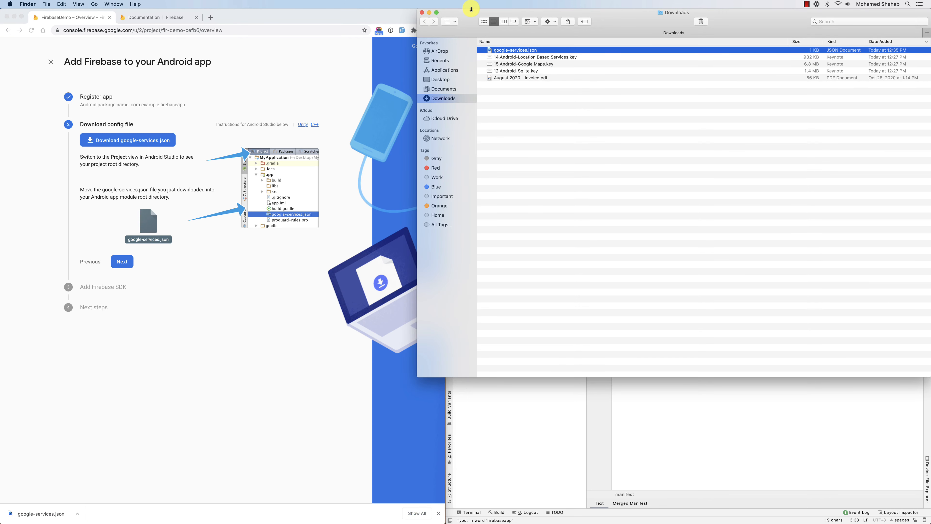
pyautogui.moveTo(475, 12); pyautogui.dragTo(401, 127)
pyautogui.moveTo(355, 200); pyautogui.dragTo(239, 352)
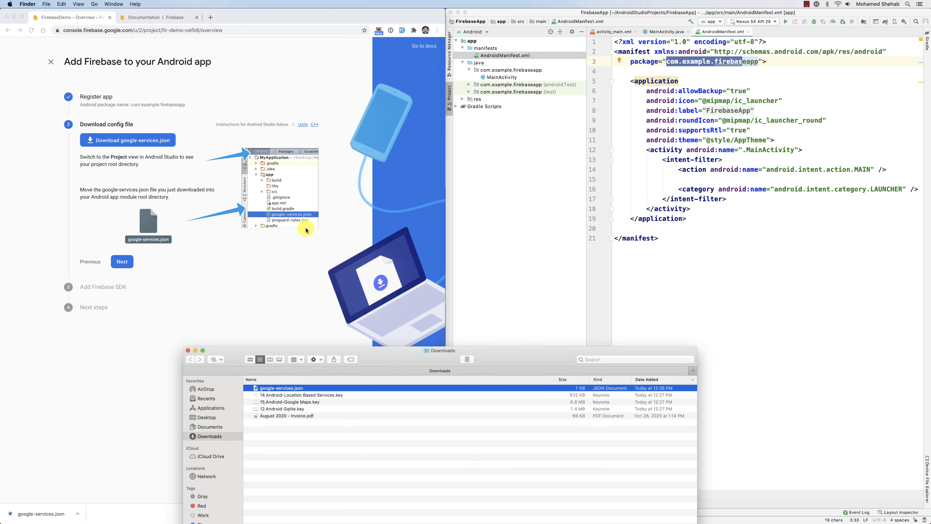
# Change Android Studio's file tree to the Project view and expand the FirebaseApp root folder.
pyautogui.click(511, 126)
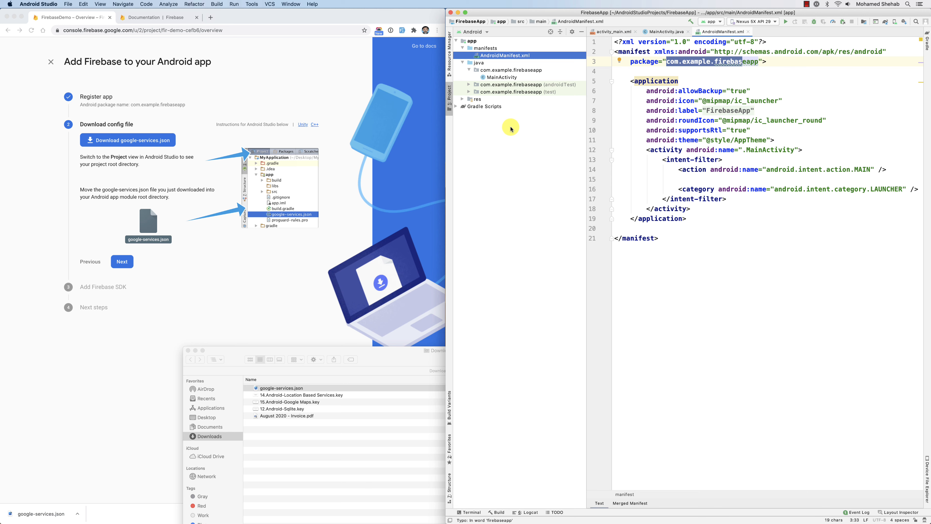
pyautogui.click(482, 33)
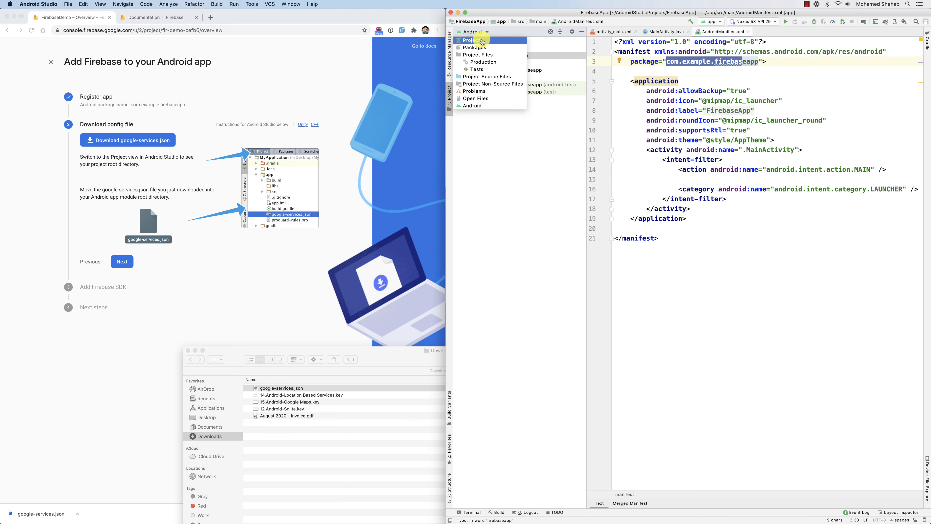
pyautogui.click(482, 42)
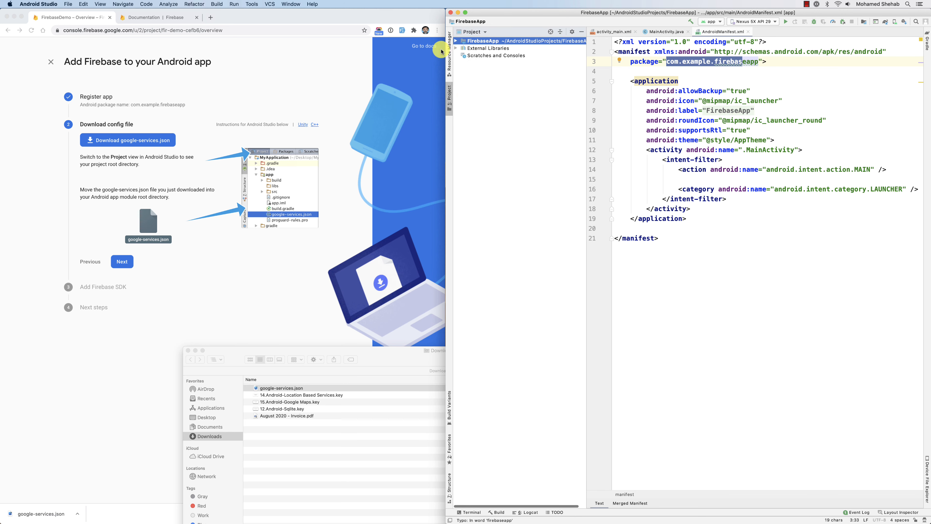
pyautogui.click(455, 41)
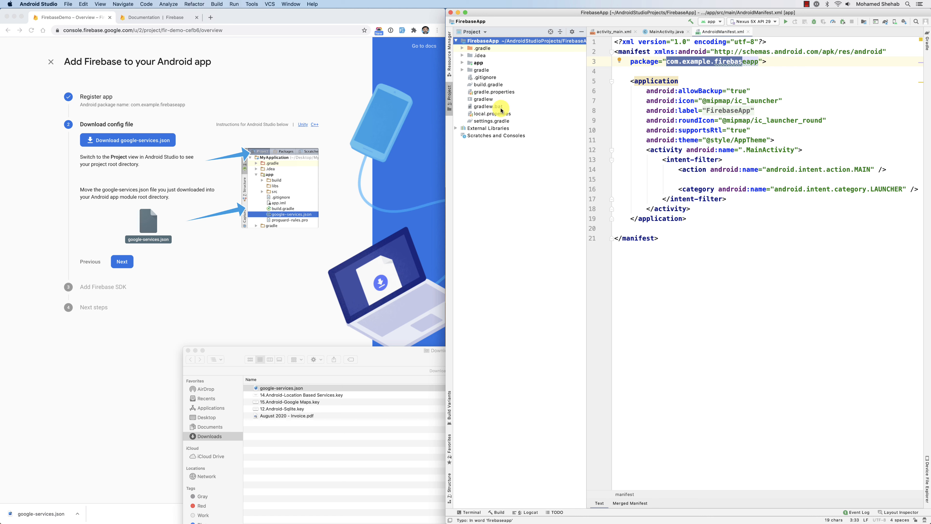
pyautogui.click(485, 85)
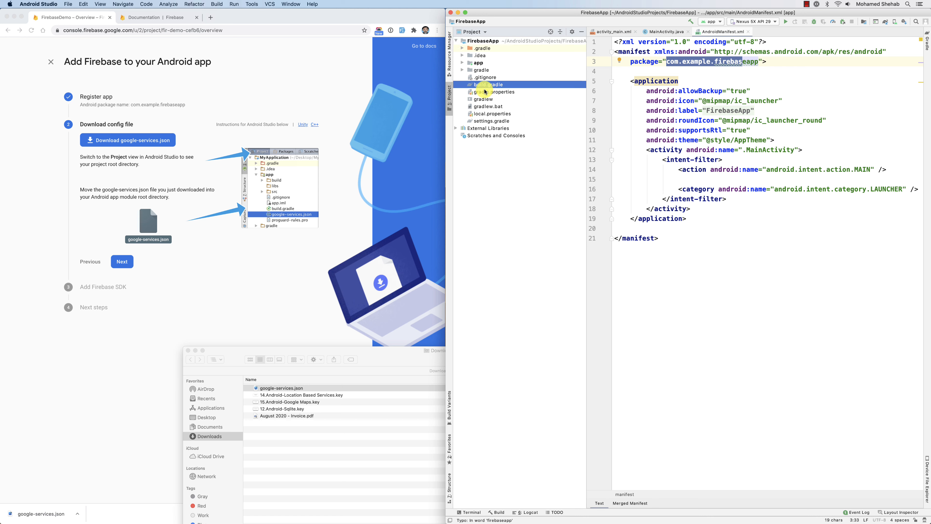
# Try to move google-services.json from the Downloads folder into the FirebaseApp project root.
pyautogui.click(281, 388)
pyautogui.moveTo(281, 388); pyautogui.dragTo(515, 92)
pyautogui.click(743, 56)
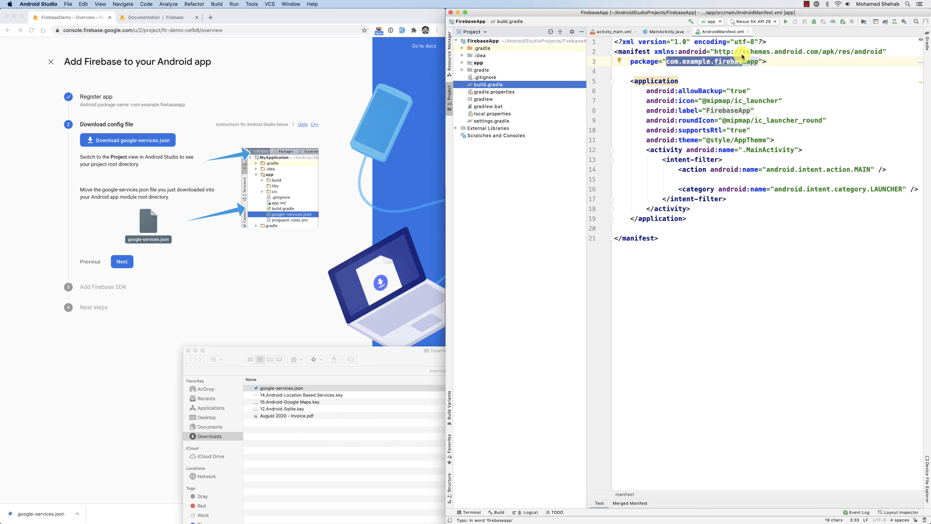
pyautogui.click(511, 99)
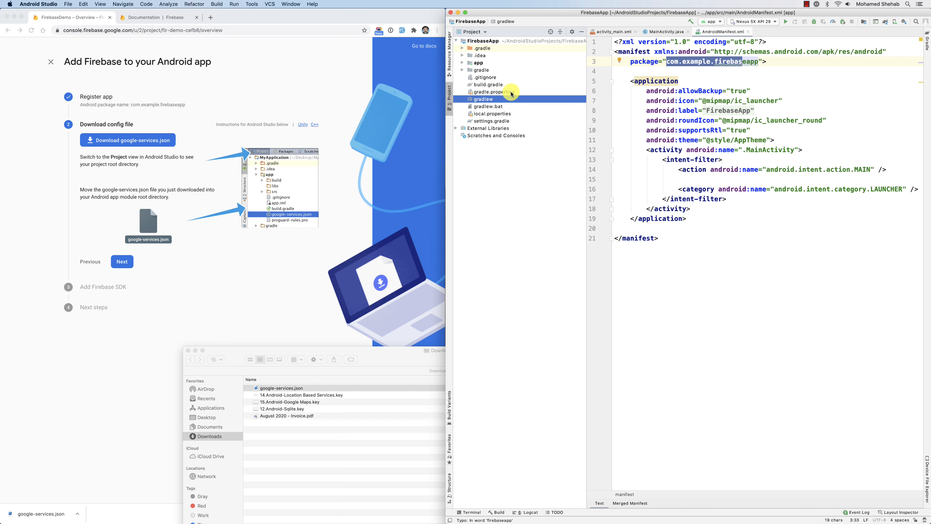
# Expand the app module folder and move google-services.json from Downloads into it, keeping the search for references on.
pyautogui.click(505, 92)
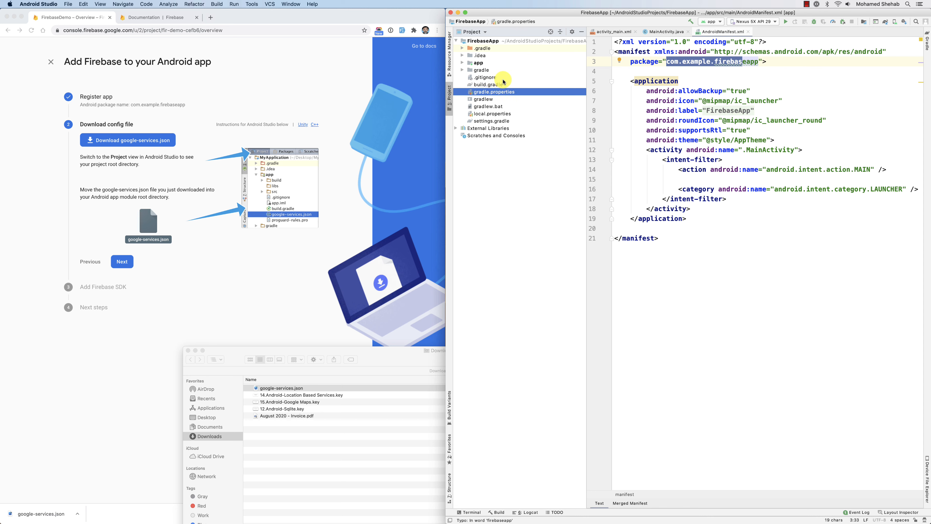
pyautogui.click(503, 120)
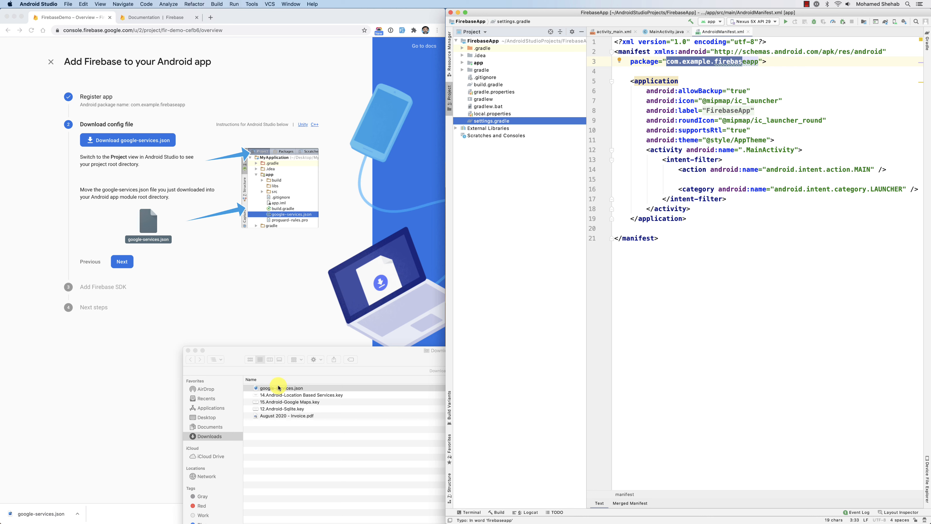
pyautogui.moveTo(279, 388); pyautogui.dragTo(350, 407)
pyautogui.click(462, 63)
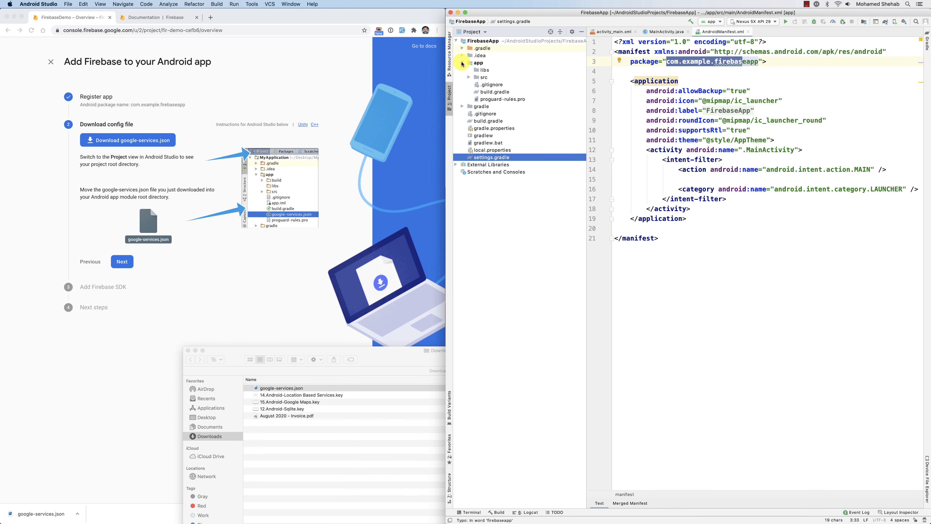
pyautogui.click(495, 93)
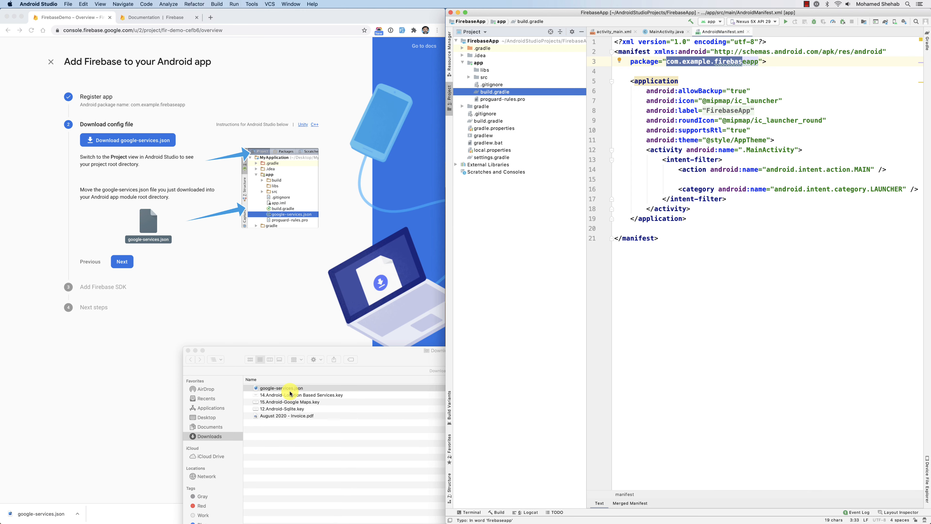
pyautogui.moveTo(290, 389); pyautogui.dragTo(512, 93)
pyautogui.moveTo(280, 389); pyautogui.dragTo(485, 63)
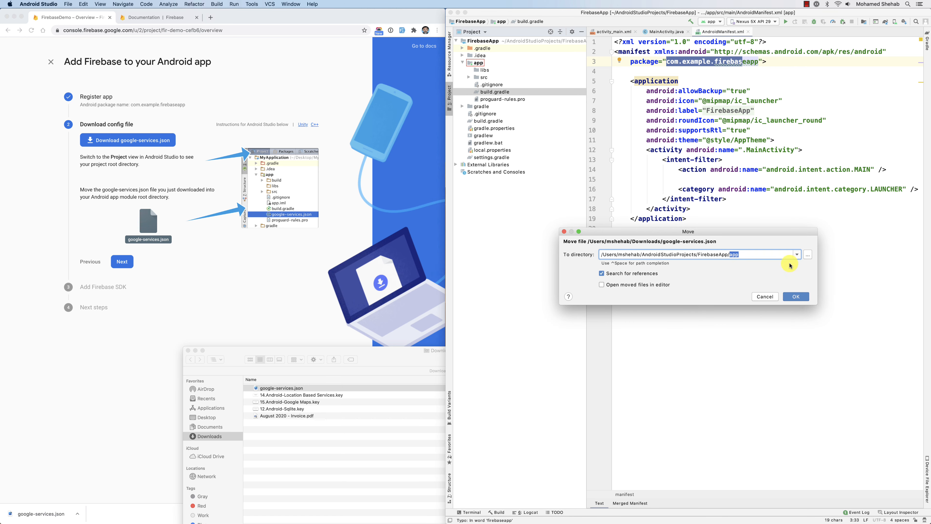
pyautogui.click(799, 298)
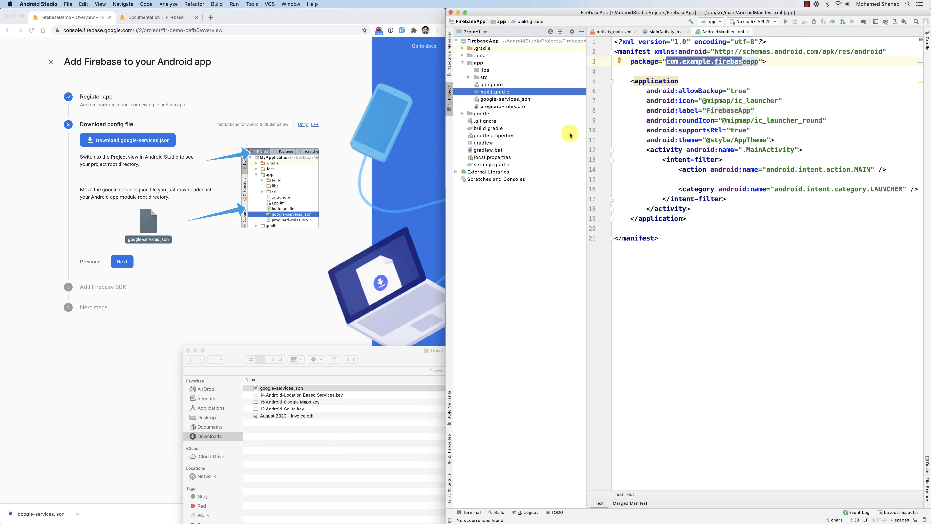
# Check that google-services.json sits in the app module folder and advance the Firebase setup to Add Firebase SDK.
pyautogui.click(495, 99)
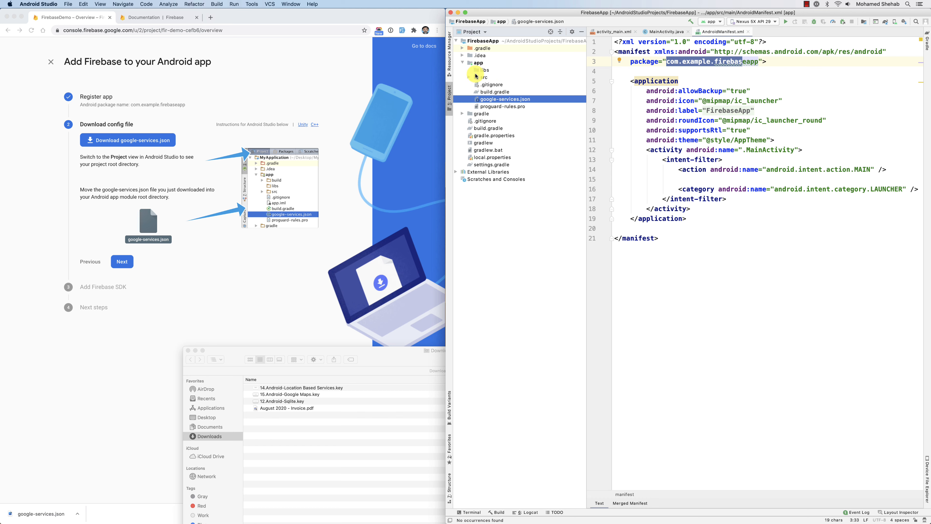
pyautogui.click(479, 63)
pyautogui.click(504, 98)
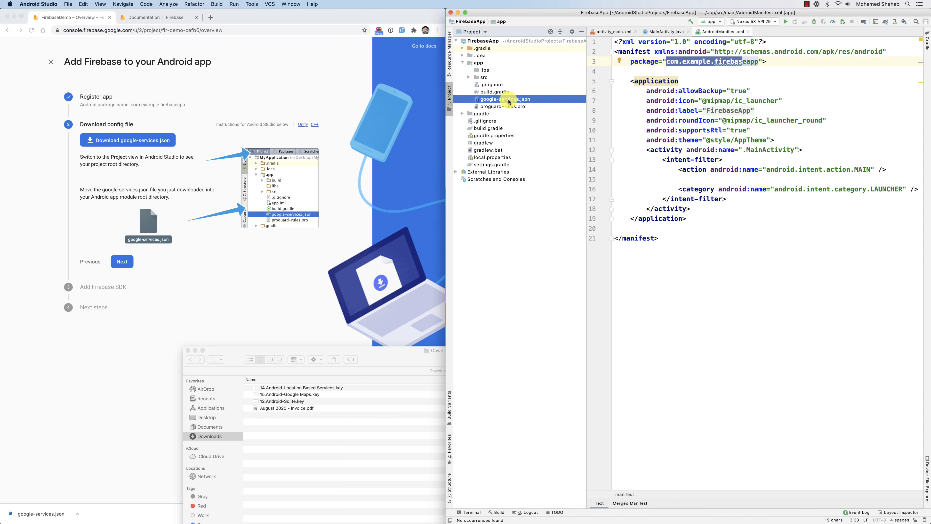
pyautogui.click(275, 310)
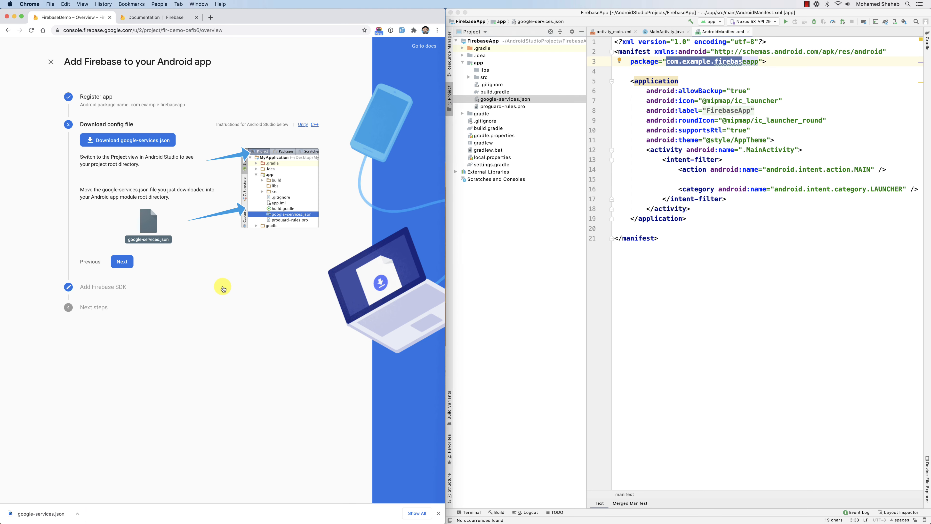
pyautogui.click(122, 261)
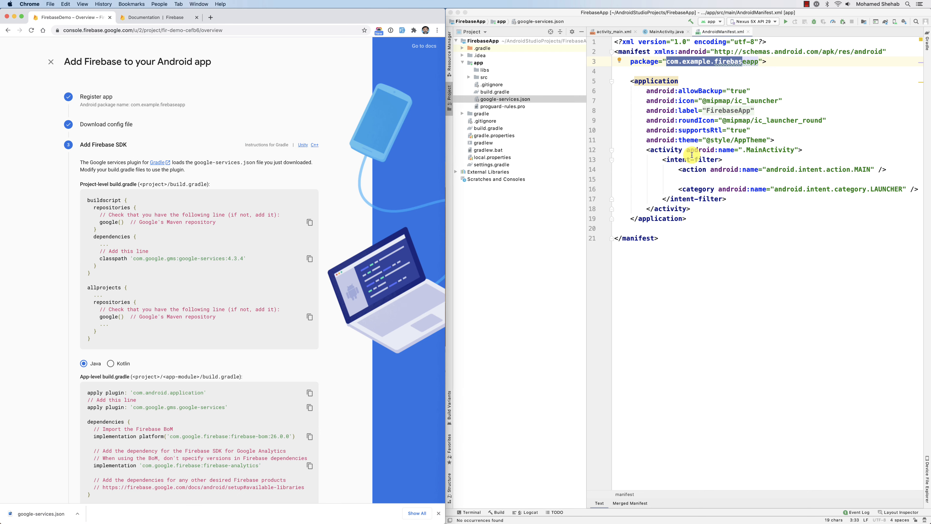
# Open google-services.json at full editor width, examine its project, client and API key entries, and close the file.
pyautogui.click(498, 103)
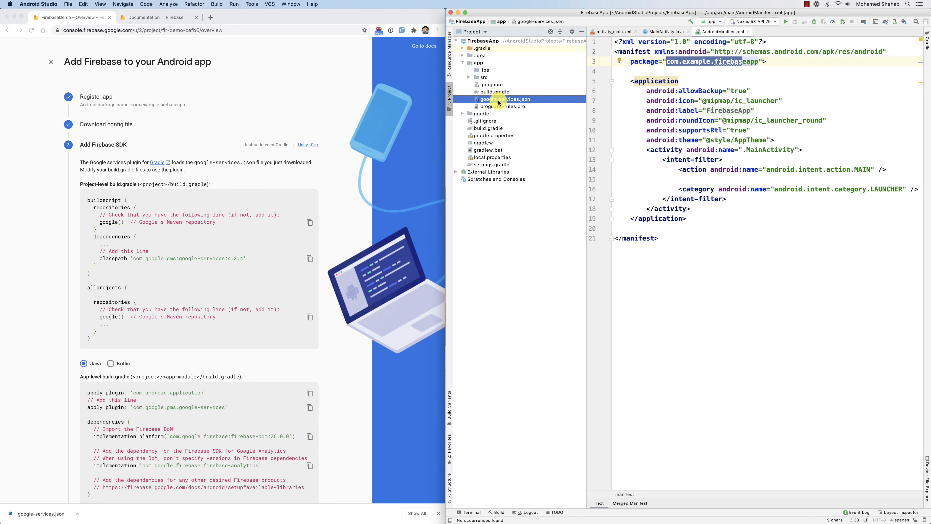
pyautogui.doubleClick(499, 102)
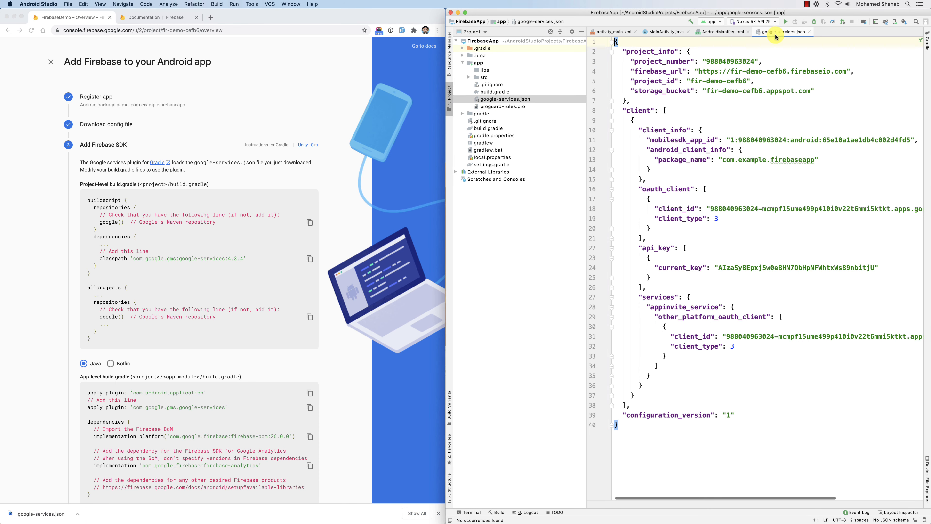
pyautogui.doubleClick(777, 36)
pyautogui.doubleClick(636, 209)
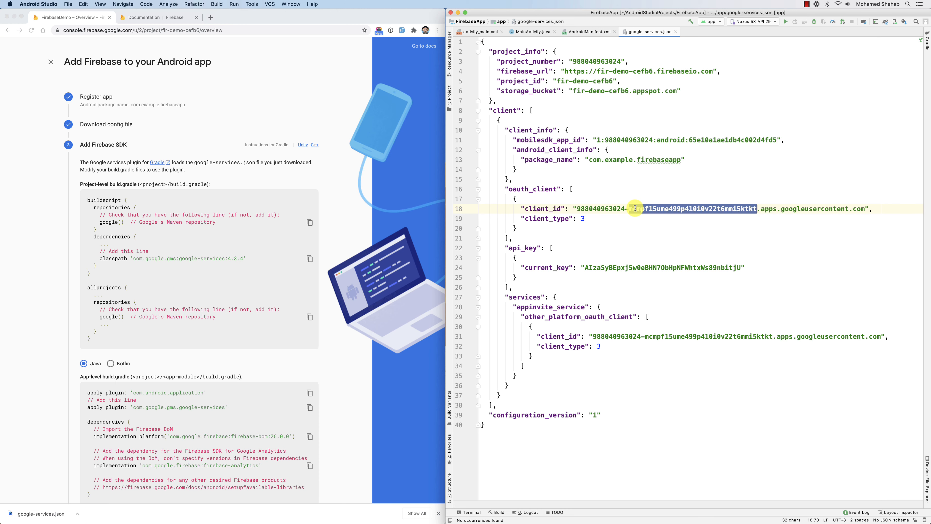
pyautogui.click(676, 32)
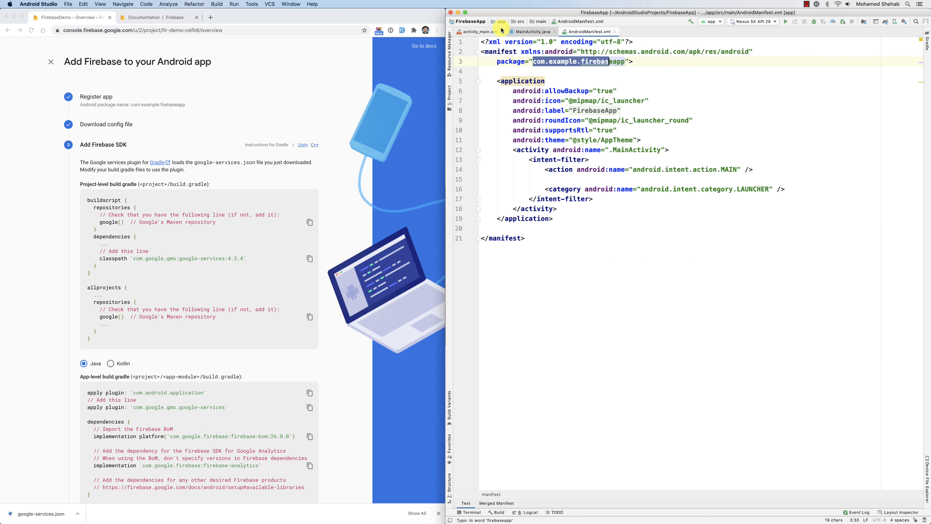
# Show the project file tree again and close AndroidManifest.xml, MainActivity.java and activity_main.xml.
pyautogui.click(450, 53)
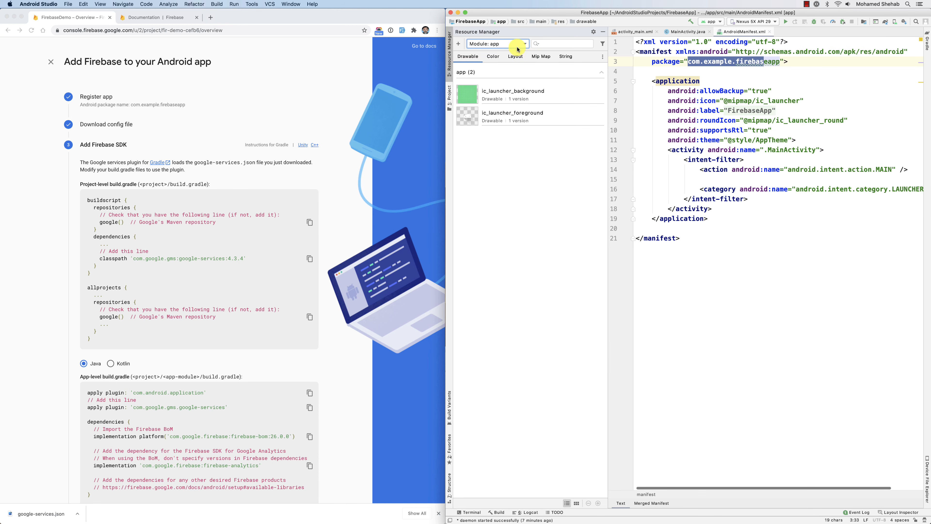
pyautogui.click(450, 95)
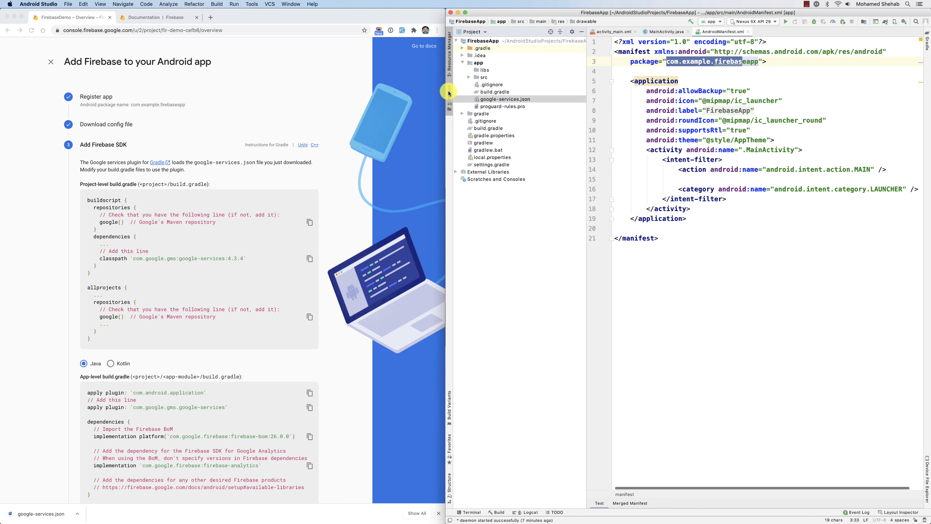
pyautogui.click(748, 33)
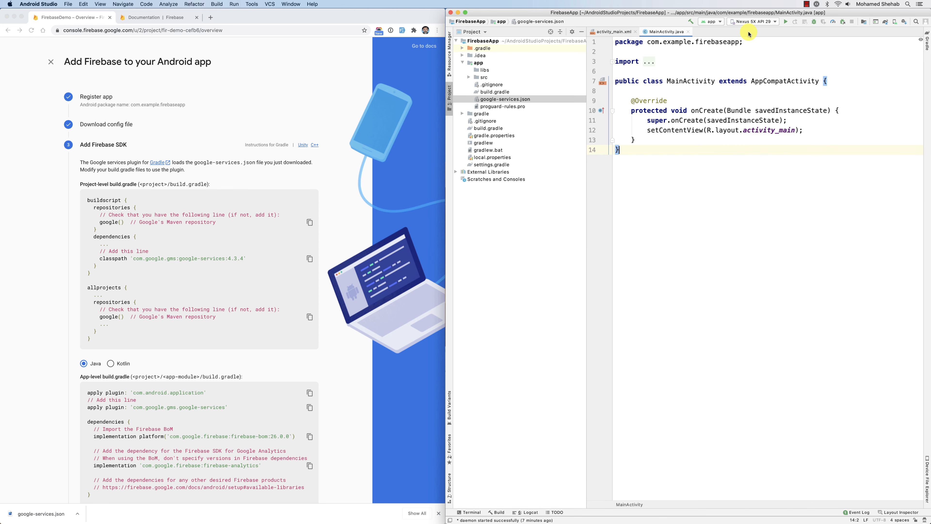
pyautogui.click(688, 33)
pyautogui.click(636, 31)
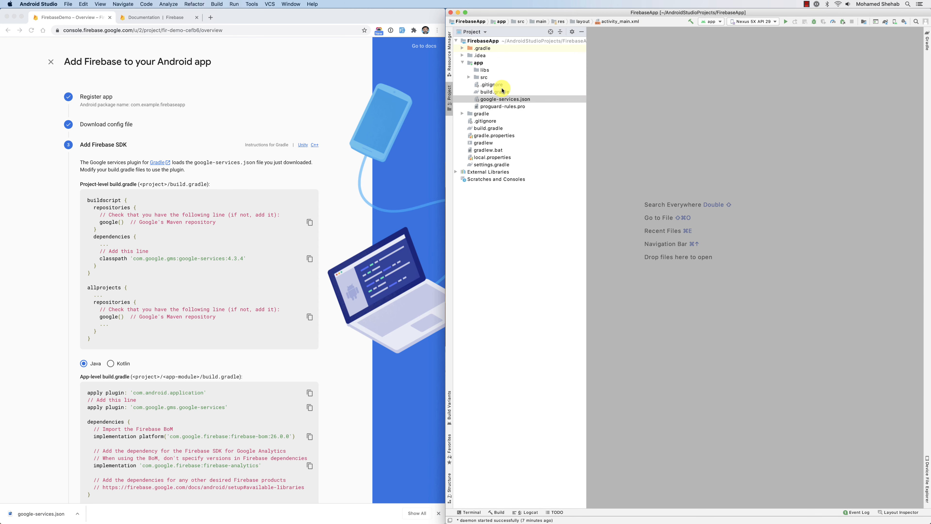
# Change the file tree to the Android view, expand Gradle Scripts and open the app module's build.gradle.
pyautogui.click(473, 32)
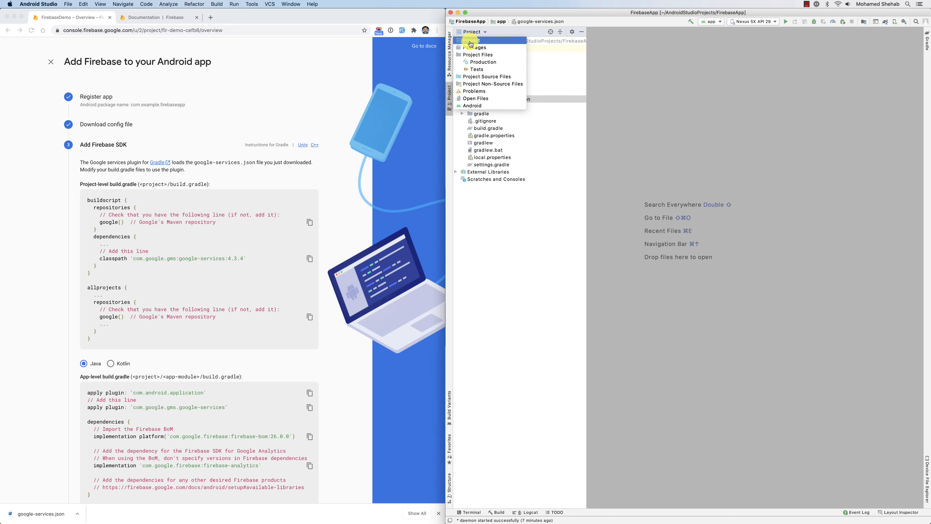
pyautogui.click(472, 106)
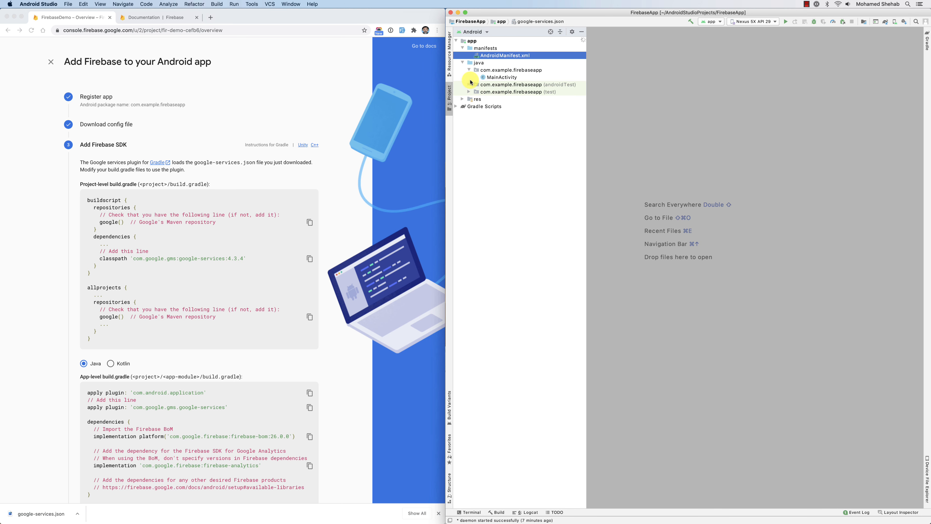
pyautogui.click(456, 109)
pyautogui.doubleClick(486, 121)
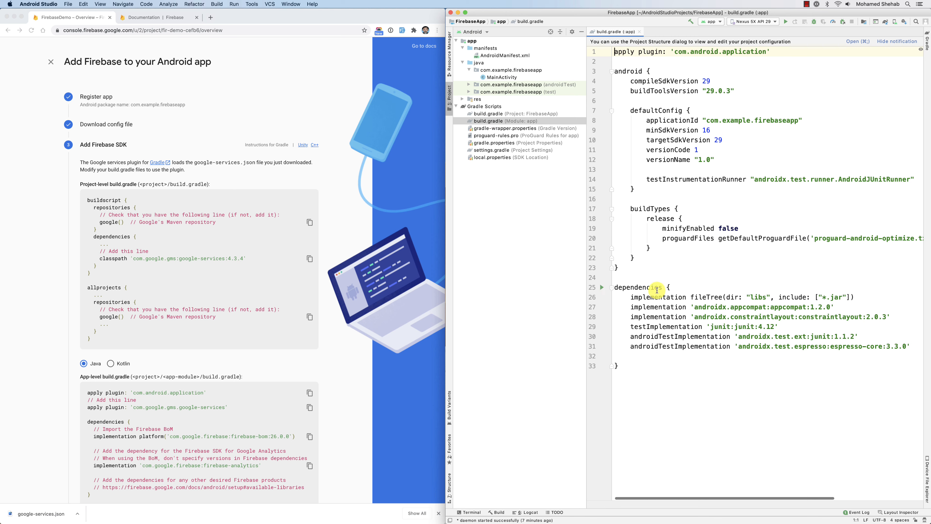
# Open the project-level build.gradle and add the classpath 'com.google.gms:google-services:4.3.4' from the Firebase instructions to the buildscript dependencies.
pyautogui.scroll(-2, 243, 368)
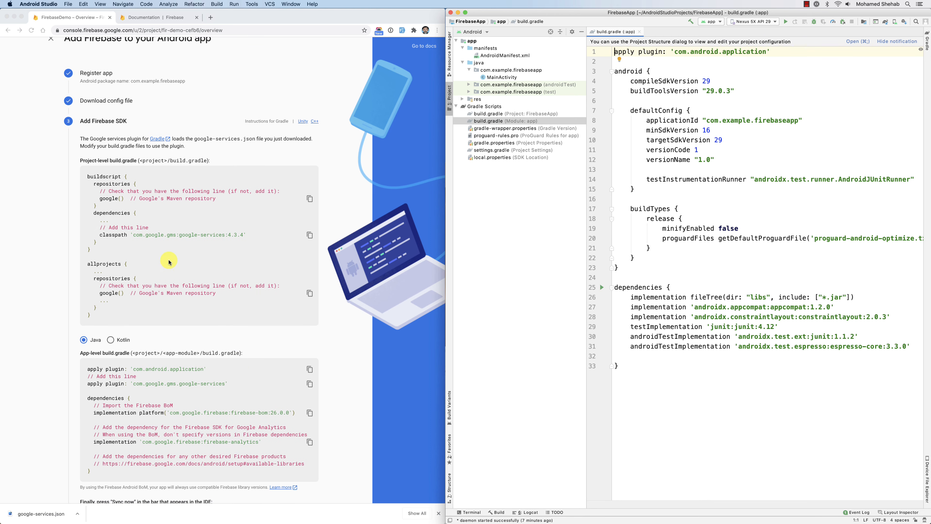
pyautogui.scroll(-1, 177, 230)
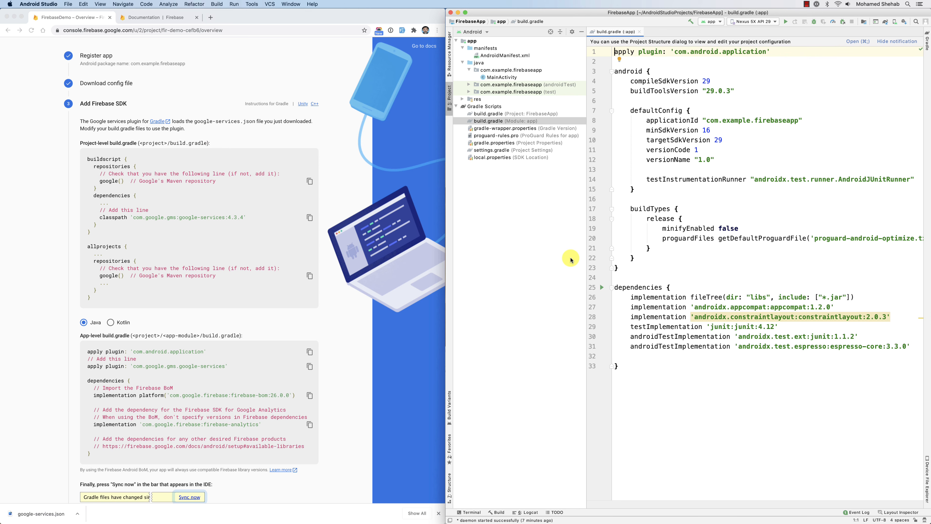
pyautogui.doubleClick(488, 114)
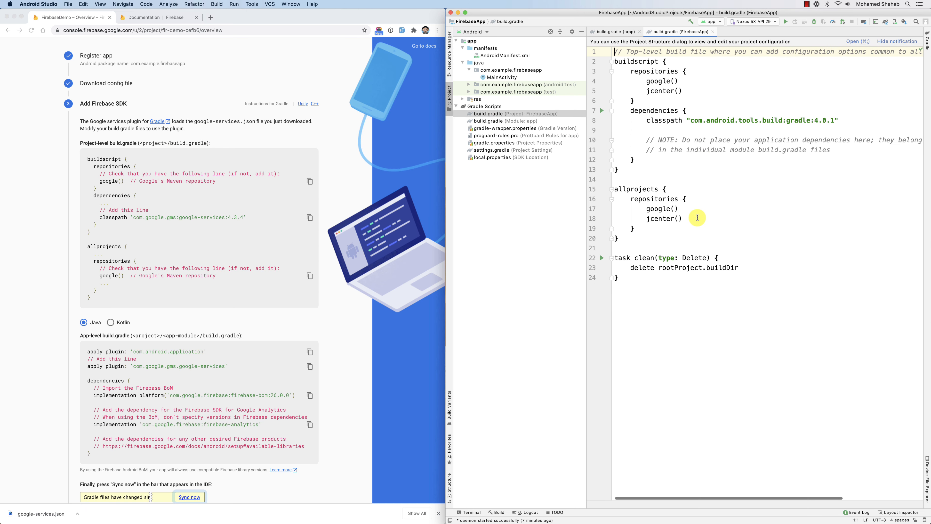
pyautogui.click(171, 209)
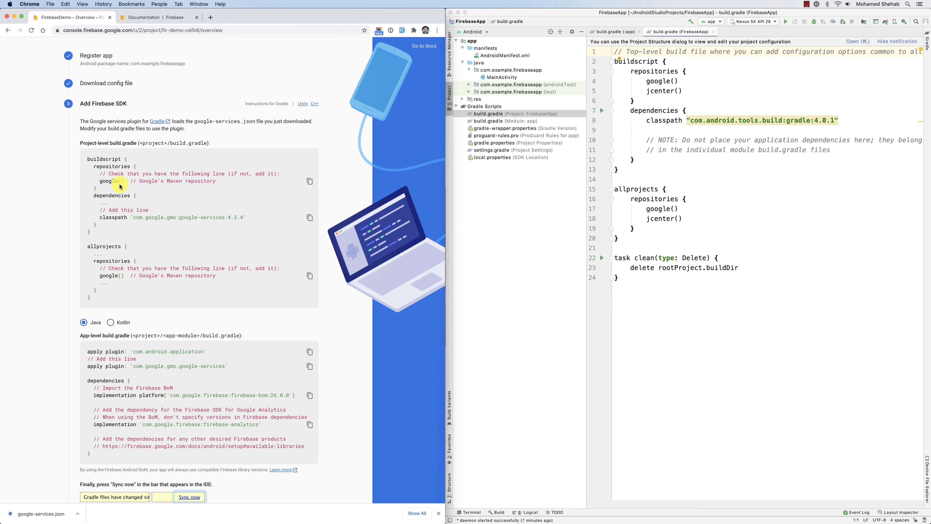
pyautogui.scroll(-2, 216, 217)
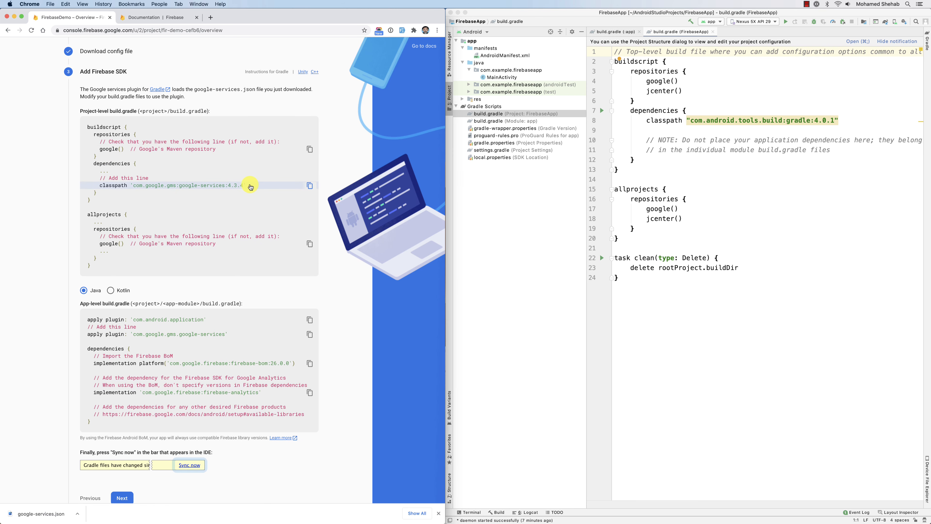
pyautogui.click(688, 128)
pyautogui.write("classpath 'com.google.gms:google-services:4.3.4'")
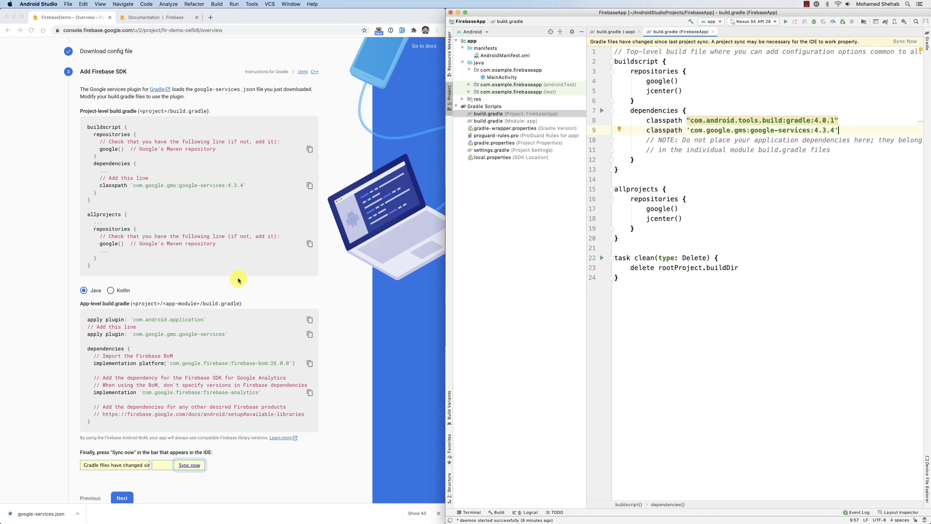
# Check the allprojects repositories for google() against the Firebase instructions and close the project-level build.gradle.
pyautogui.scroll(-3, 239, 280)
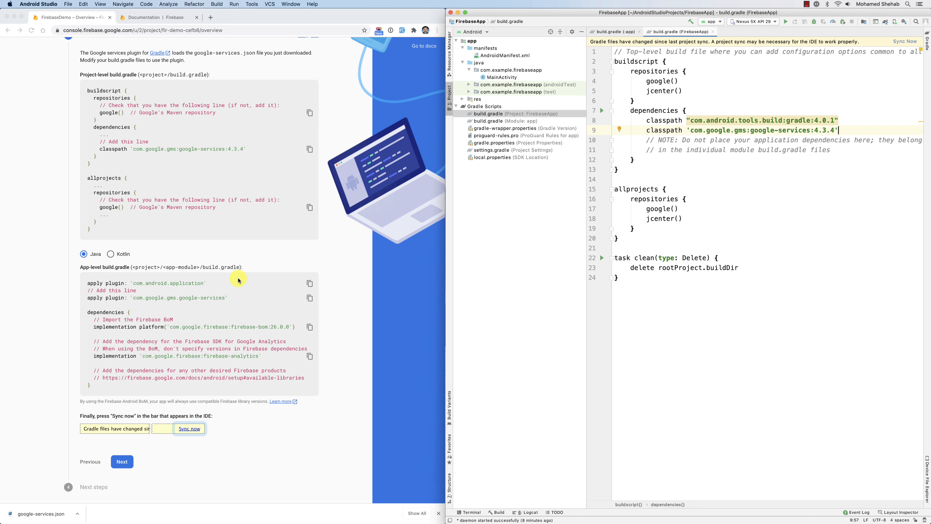
pyautogui.scroll(3, 182, 212)
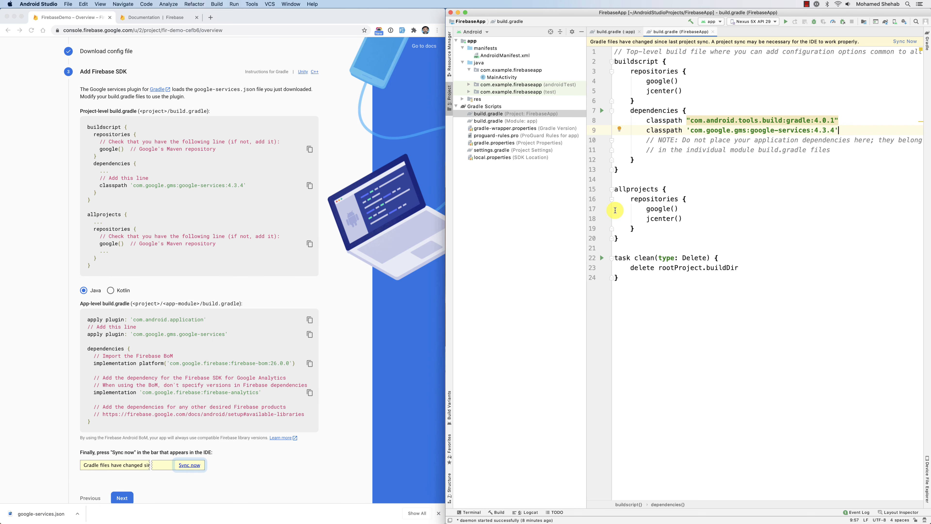
pyautogui.doubleClick(660, 209)
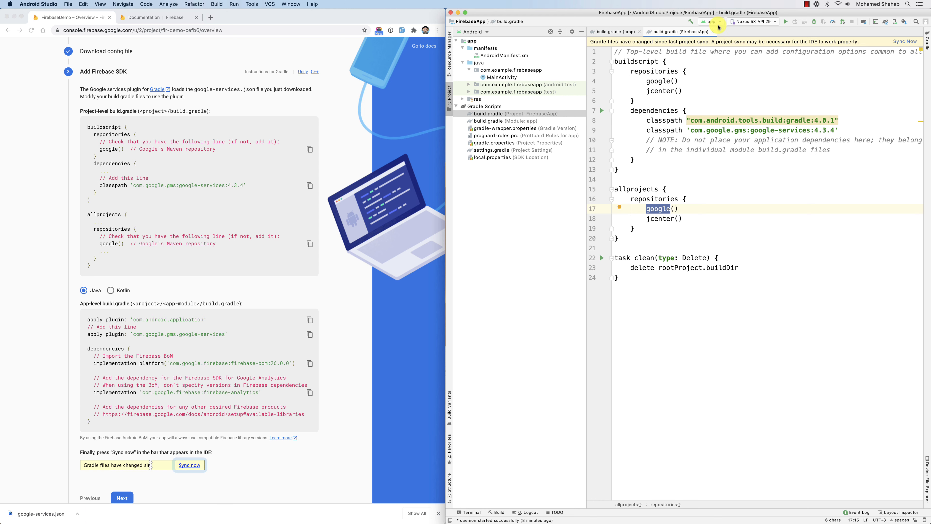
pyautogui.click(713, 32)
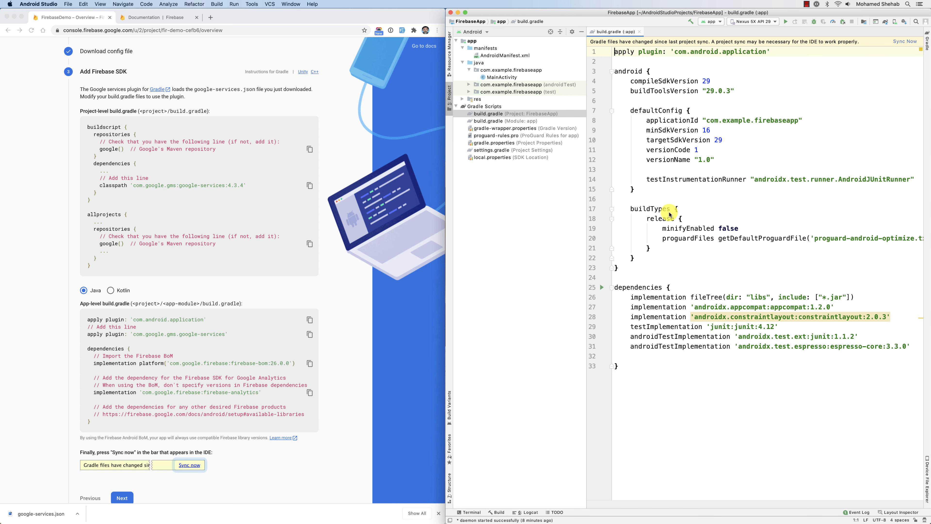
# Copy apply plugin: 'com.google.gms.google-services' from the Firebase instructions and add it below the application plugin line in the app module's build.gradle.
pyautogui.scroll(-2, 254, 313)
pyautogui.click(768, 139)
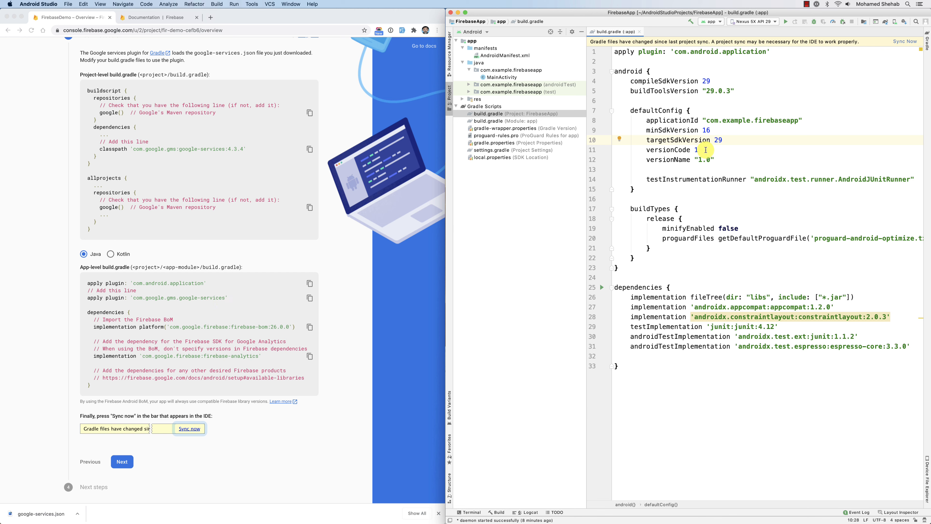
pyautogui.click(524, 121)
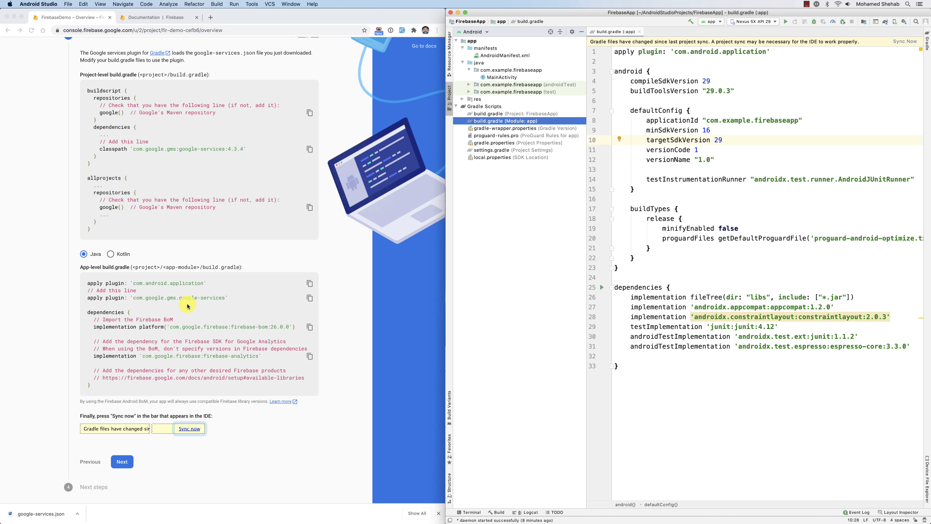
pyautogui.click(232, 299)
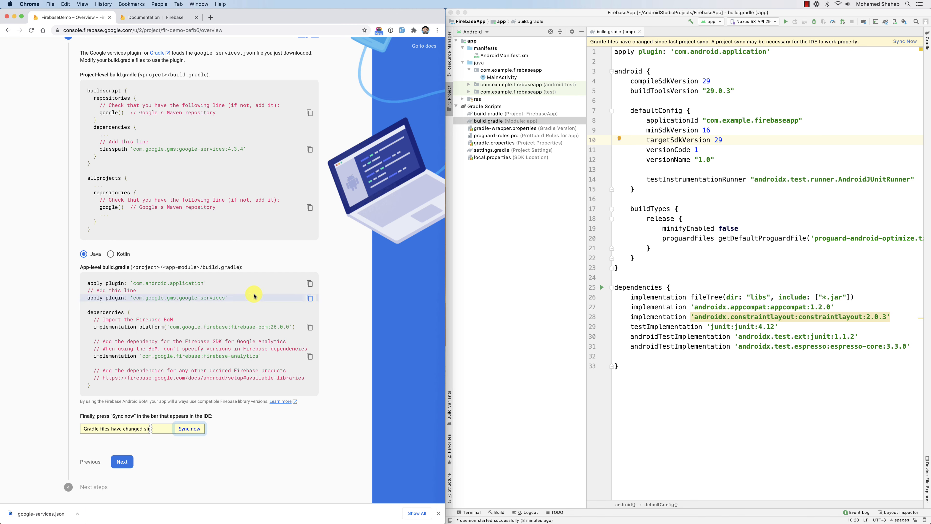
pyautogui.click(309, 299)
pyautogui.click(787, 55)
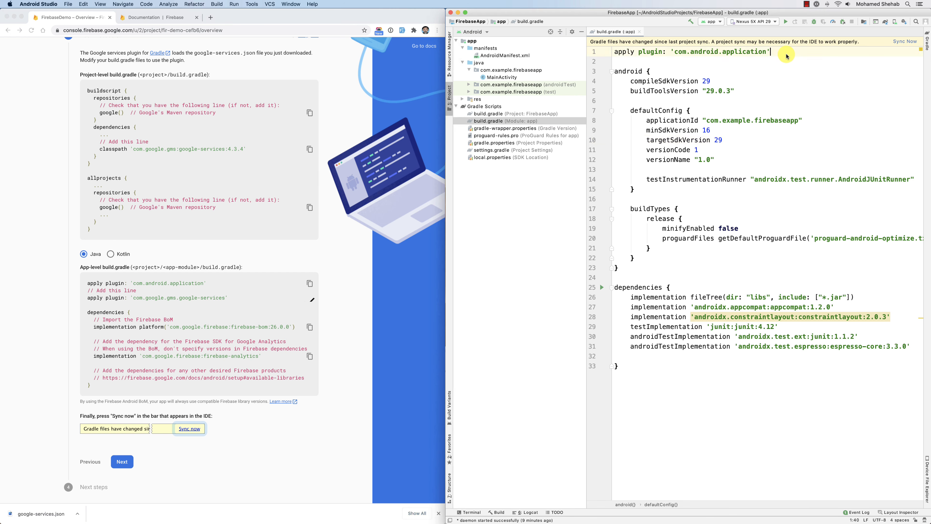
pyautogui.press('Return')
pyautogui.press('super+v')
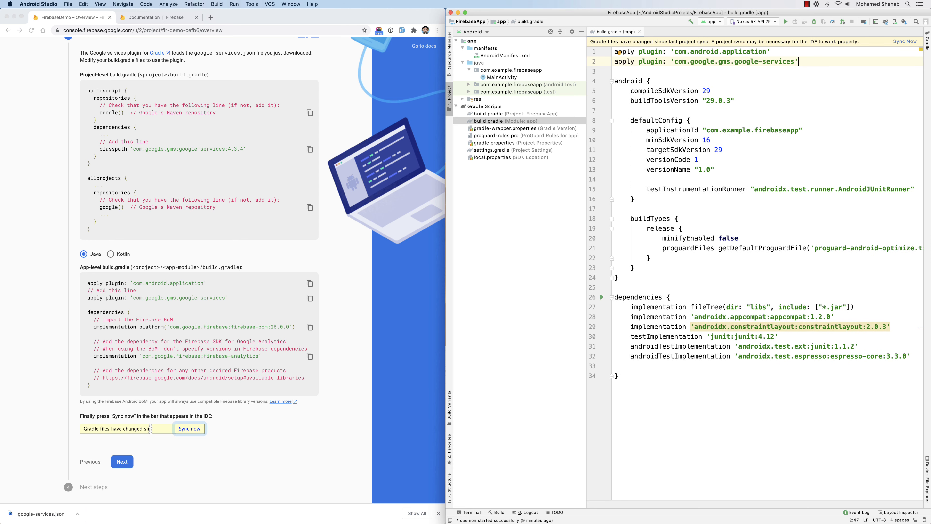
# Maximize the editor and add the Firebase instructions' implementation platform('com.google.firebase:firebase-bom:26.0.0') line below the constraintlayout dependency.
pyautogui.click(174, 288)
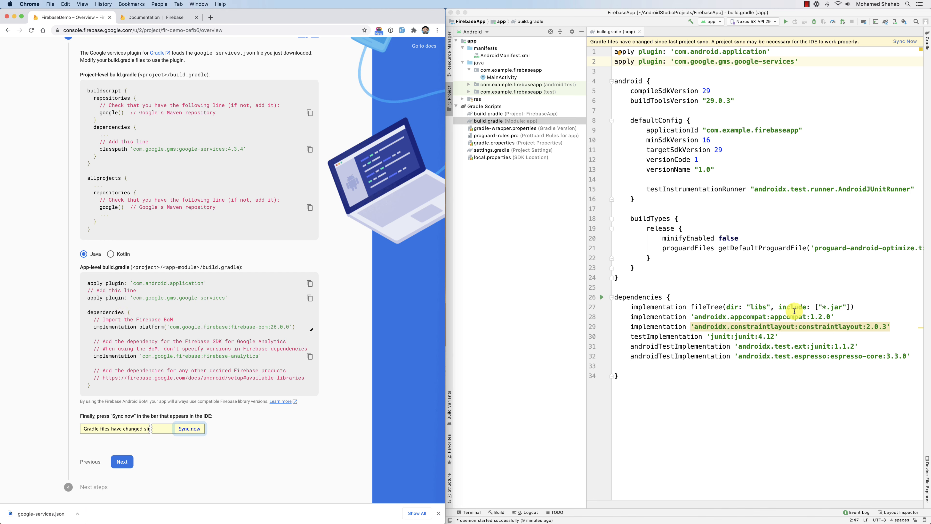
pyautogui.click(869, 364)
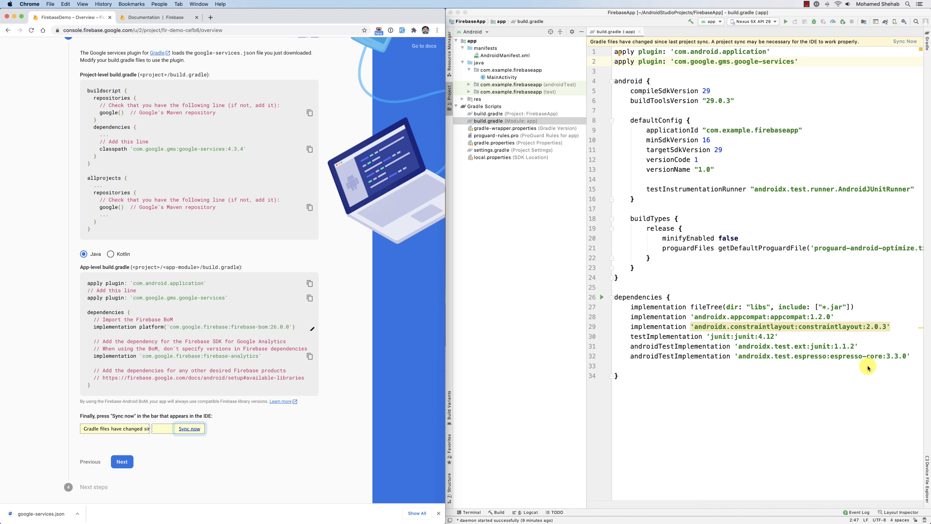
pyautogui.click(899, 326)
pyautogui.doubleClick(610, 31)
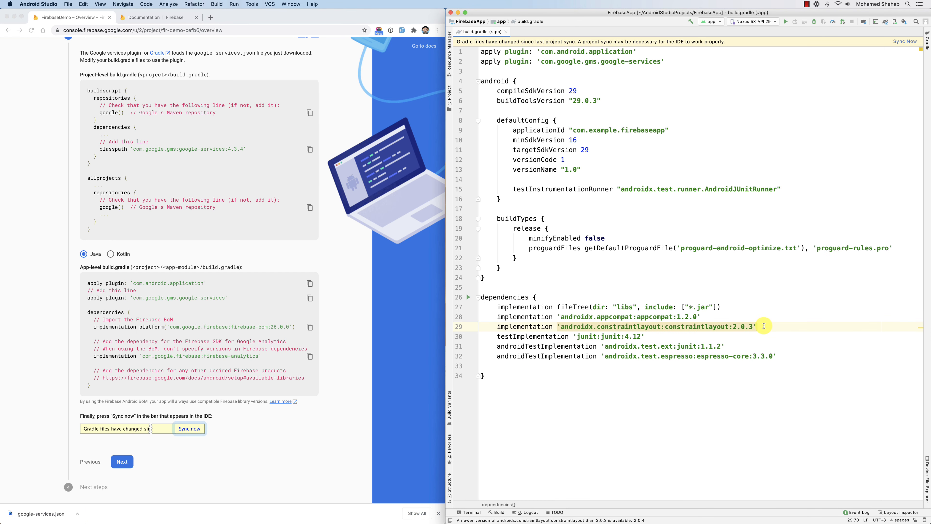
pyautogui.press('Return')
pyautogui.press('super+v')
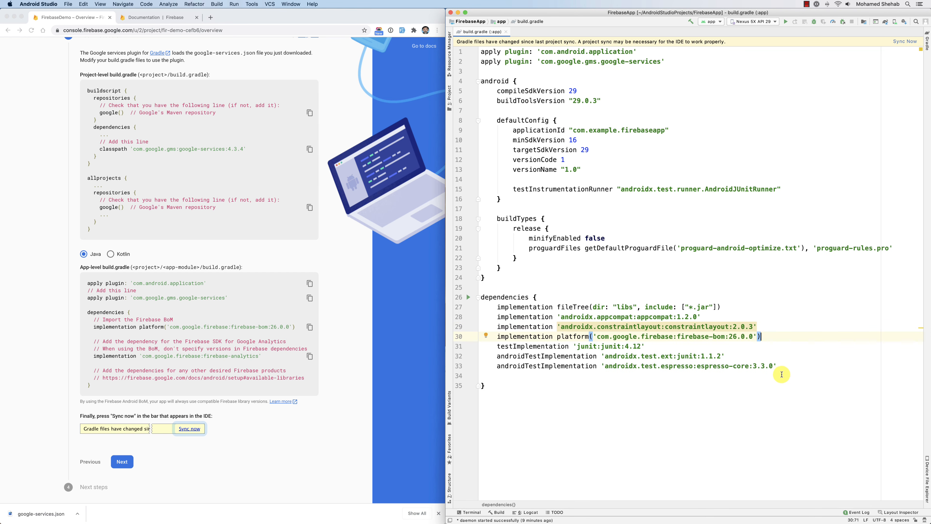
# Add the Firebase instructions' implementation 'com.google.firebase:firebase-analytics' line below the firebase-bom dependency, followed by an empty line.
pyautogui.press('Return')
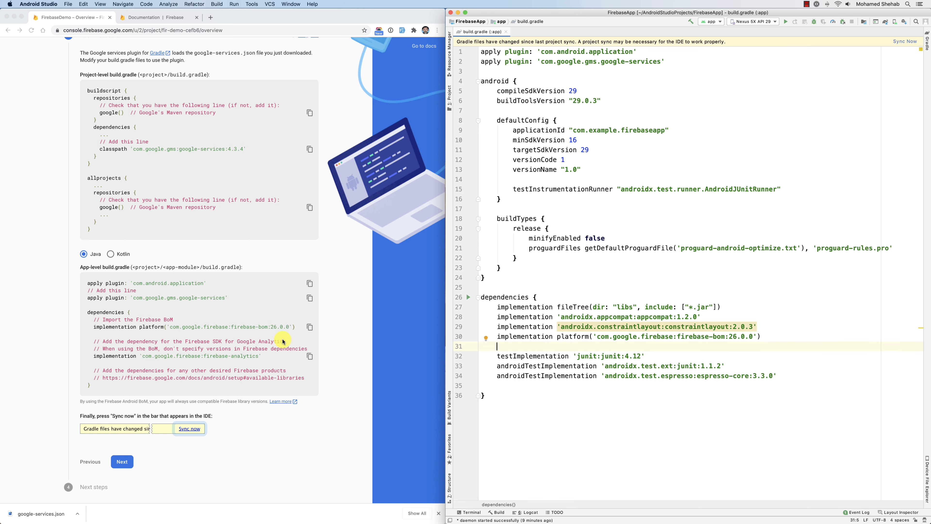
pyautogui.click(308, 355)
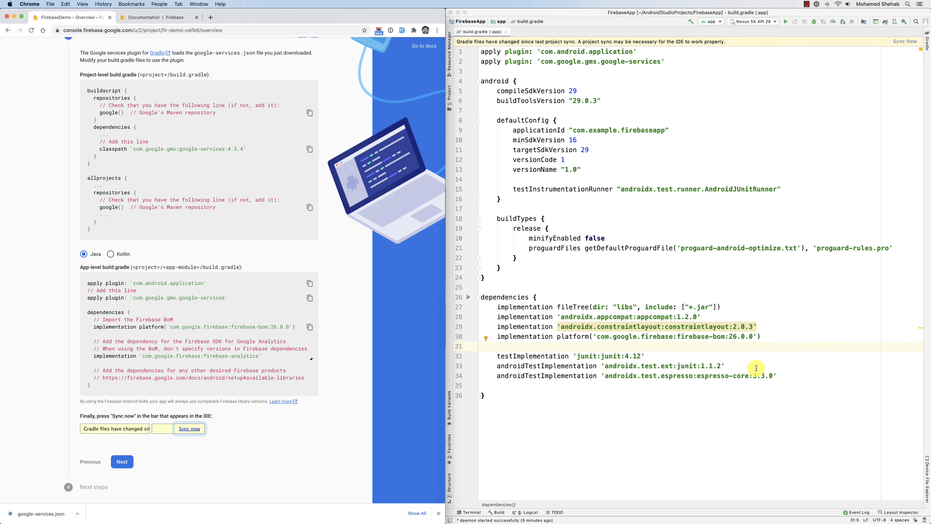
pyautogui.click(735, 349)
pyautogui.press('super+v')
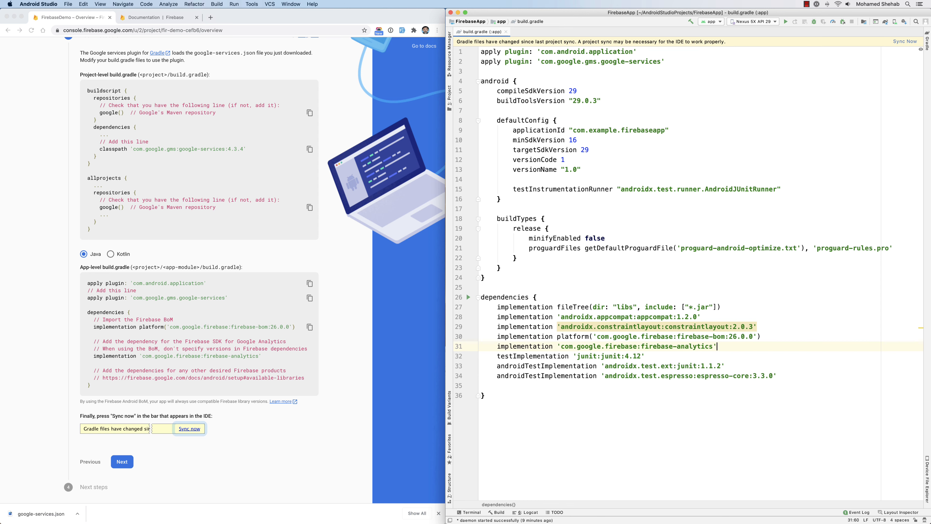
pyautogui.press('Return')
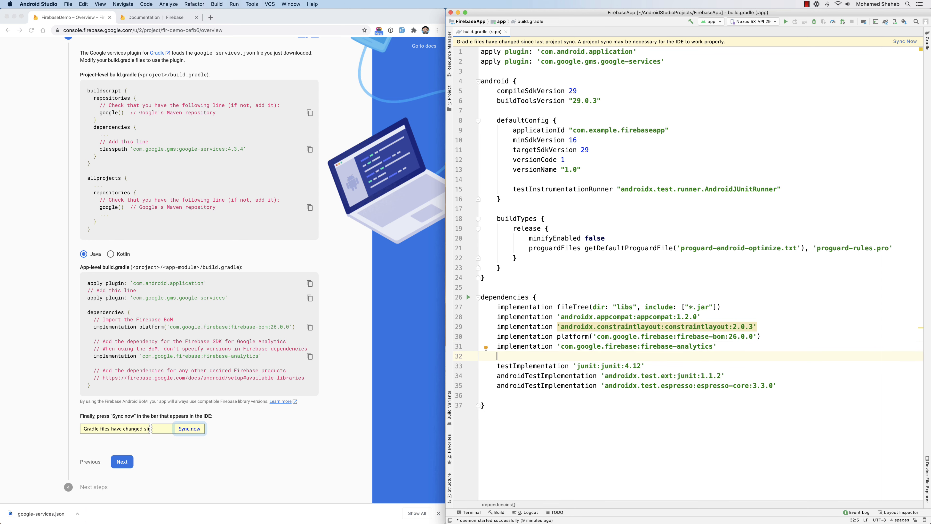
# Sync the project with the changed Gradle files and restore the file tree with the build output and the module's build.gradle closed.
pyautogui.click(910, 43)
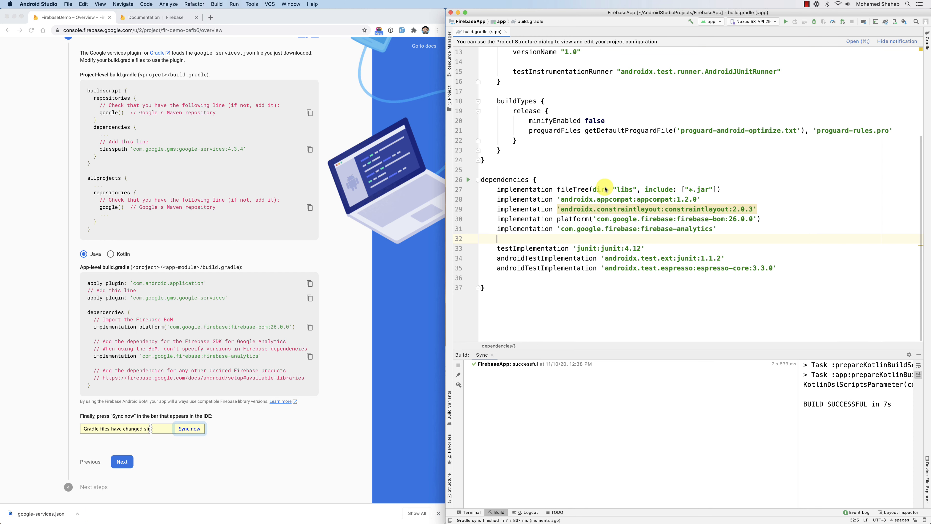
pyautogui.click(497, 512)
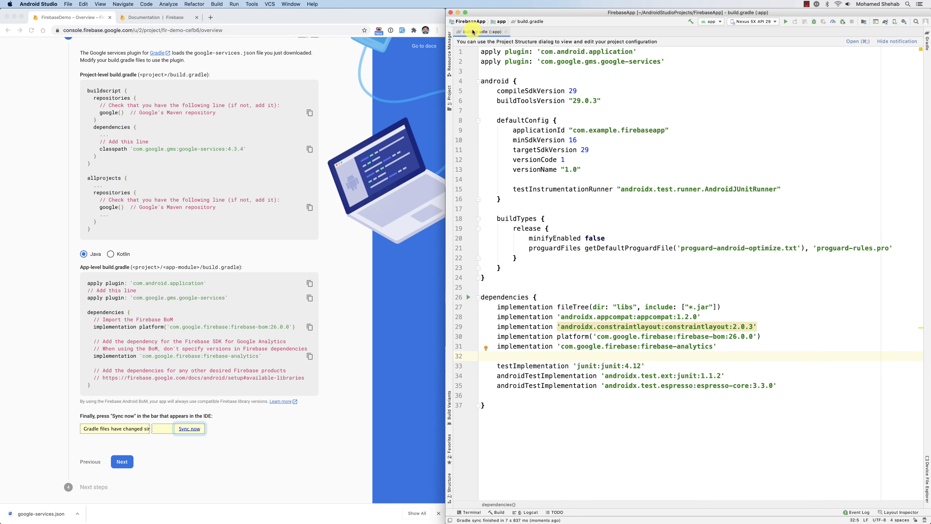
pyautogui.press('super+1')
pyautogui.click(638, 32)
# Complete the Add Firebase SDK stage of the Android app setup in Chrome and continue to the FirebaseDemo console.
pyautogui.click(156, 388)
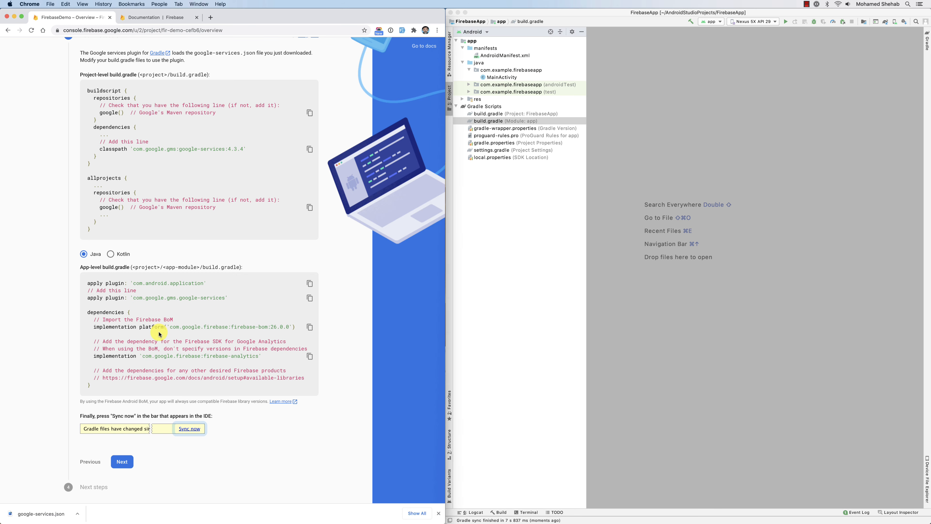
pyautogui.click(121, 463)
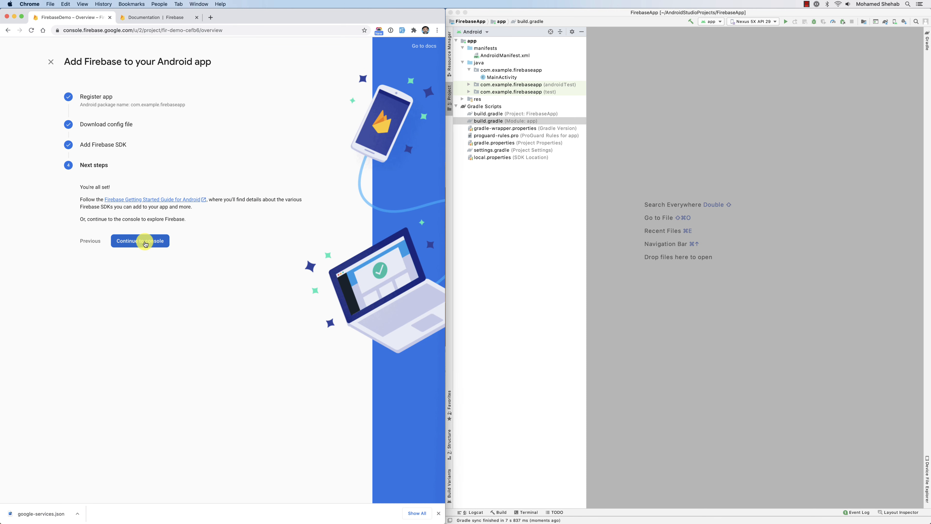
pyautogui.click(146, 242)
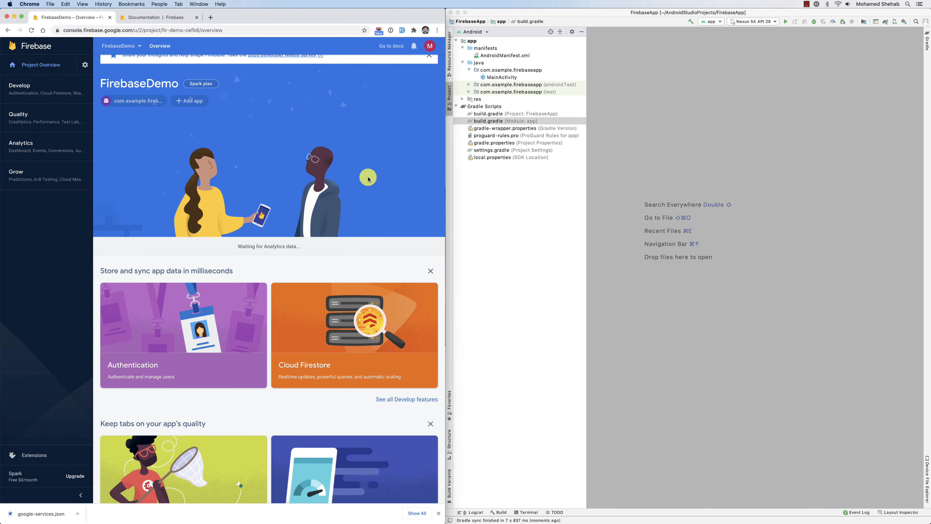
# Collapse the com.example.firebaseapp package, the manifests and java folders and Gradle Scripts in Android Studio's file tree.
pyautogui.click(748, 157)
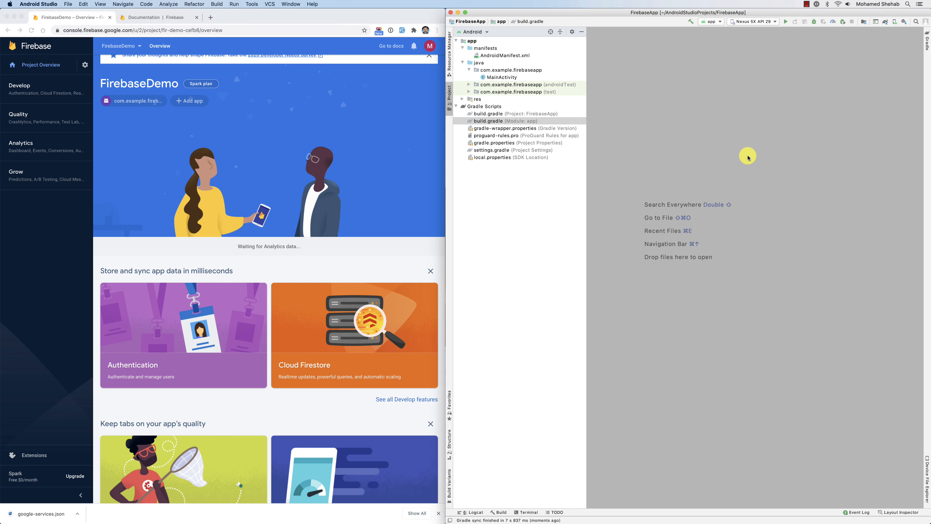
pyautogui.click(469, 70)
pyautogui.click(462, 48)
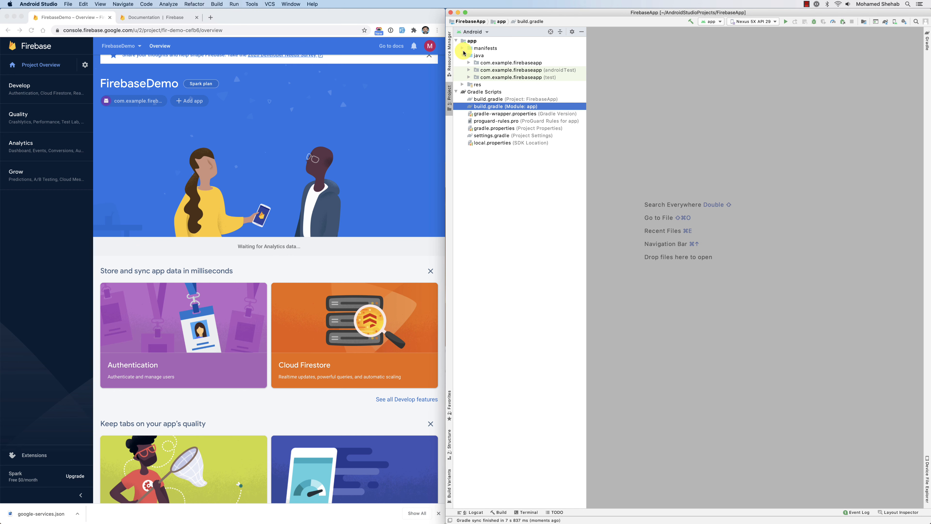
pyautogui.click(462, 55)
pyautogui.click(458, 71)
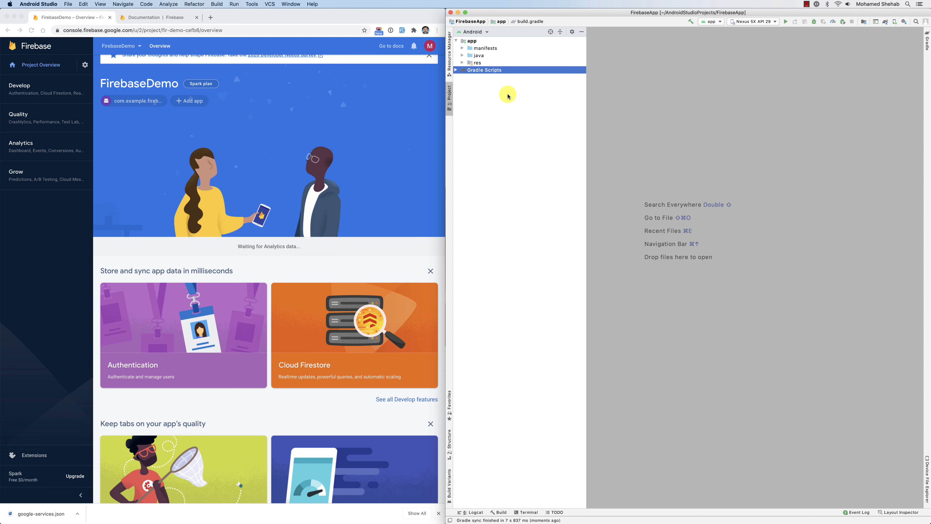
# Narrow the file tree pane slightly and expand the java folder and its main com.example.firebaseapp package down to MainActivity.
pyautogui.moveTo(587, 87); pyautogui.dragTo(543, 88)
pyautogui.click(463, 62)
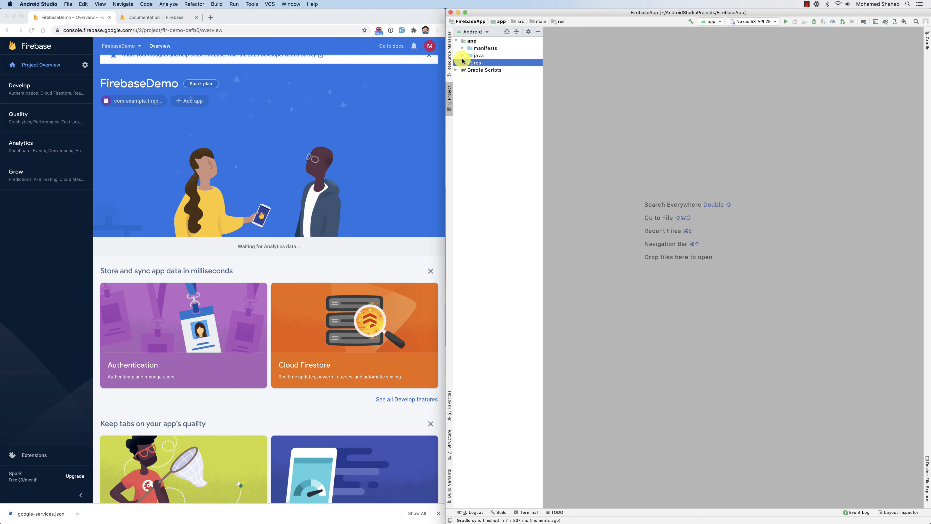
pyautogui.moveTo(544, 92); pyautogui.dragTo(575, 92)
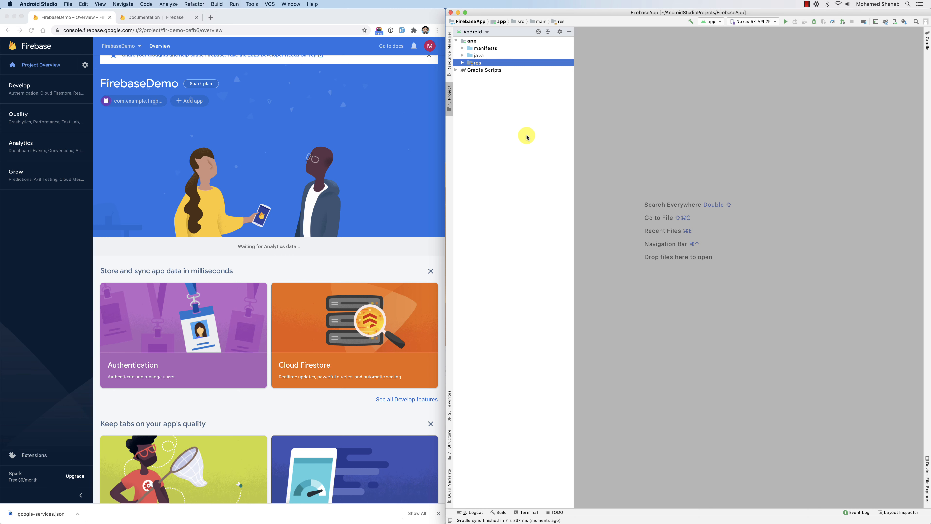
pyautogui.click(462, 55)
pyautogui.click(469, 62)
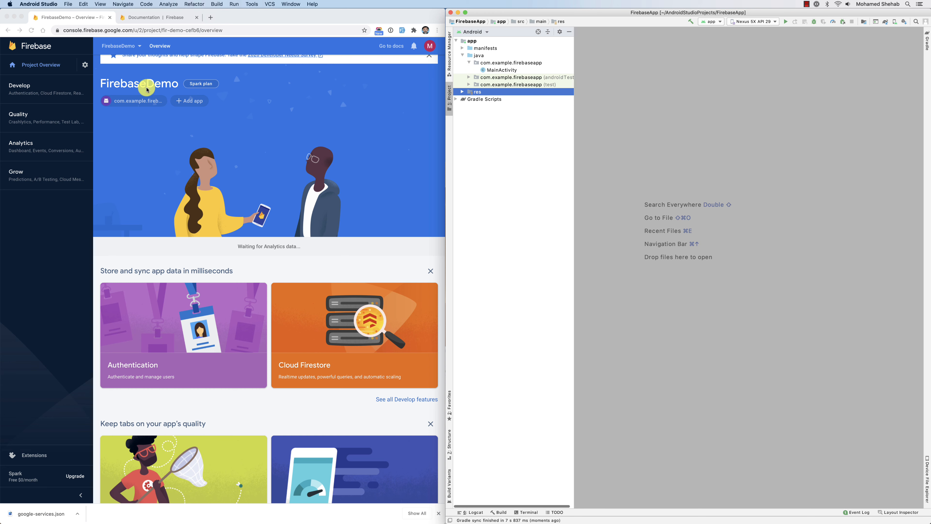
pyautogui.click(145, 123)
pyautogui.scroll(1, 146, 121)
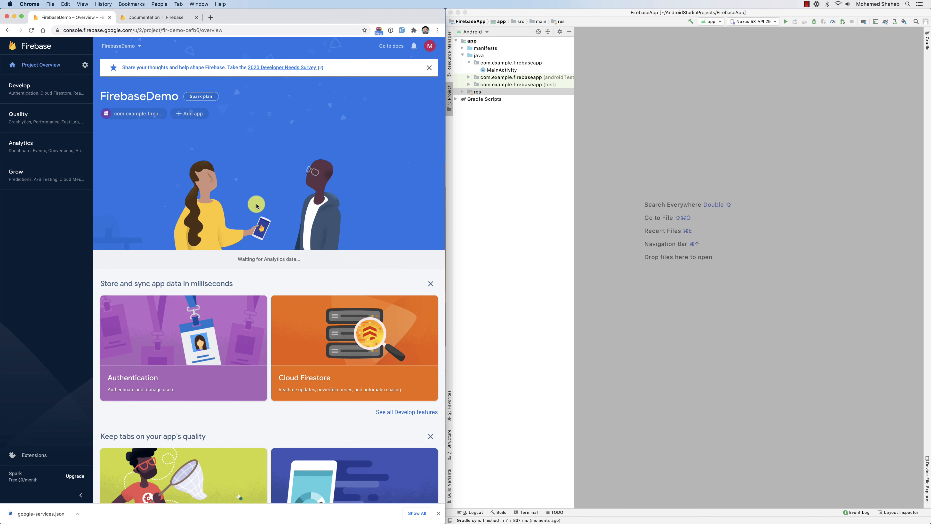